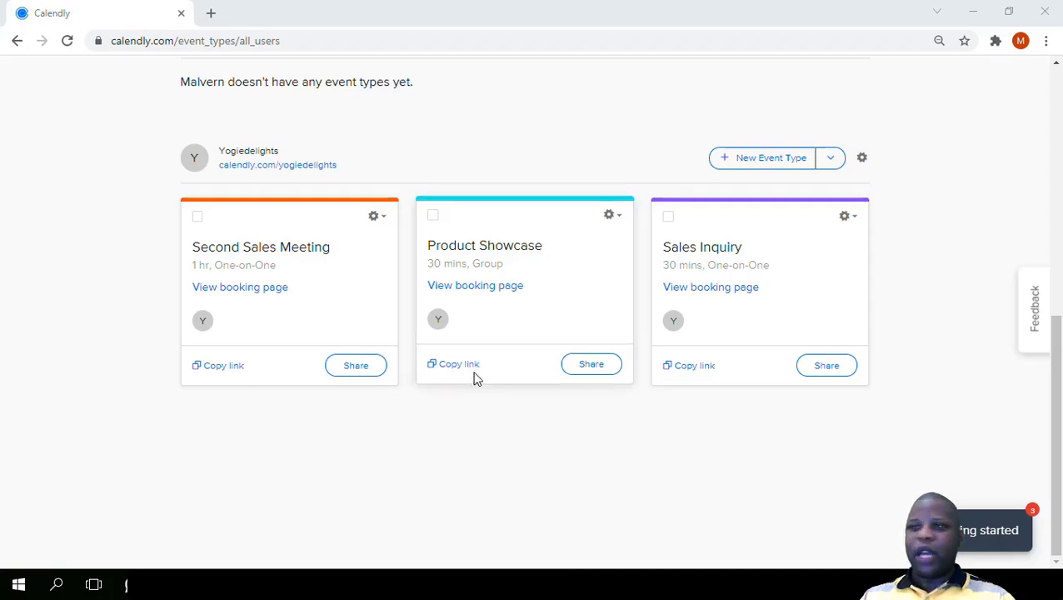
- Open the Sales Inquiry event type for editing and expand its Invitee Questions section
left_click(801, 285)
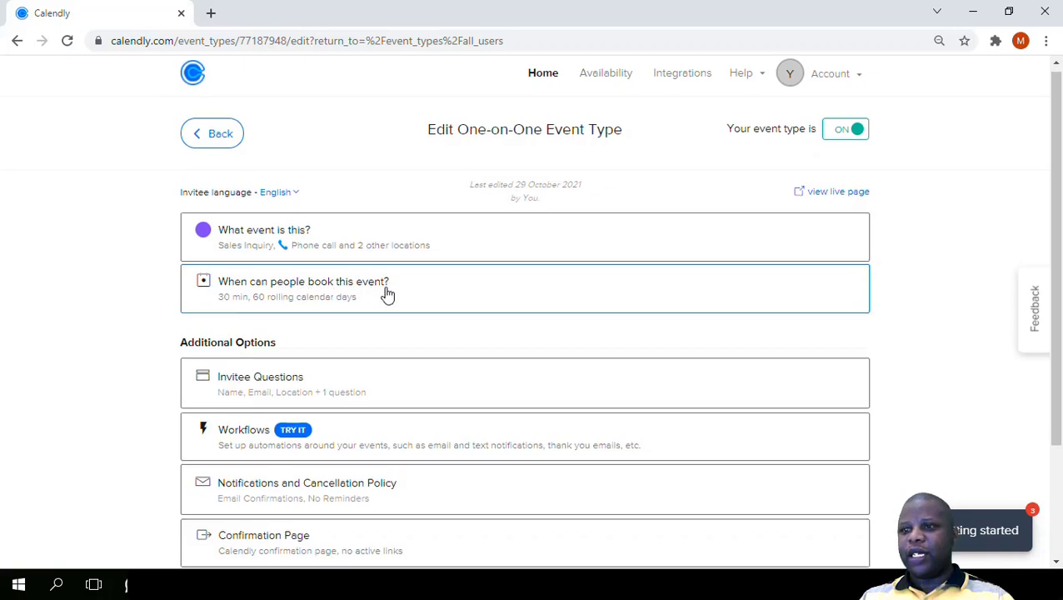
scroll(388, 295, "down", 2)
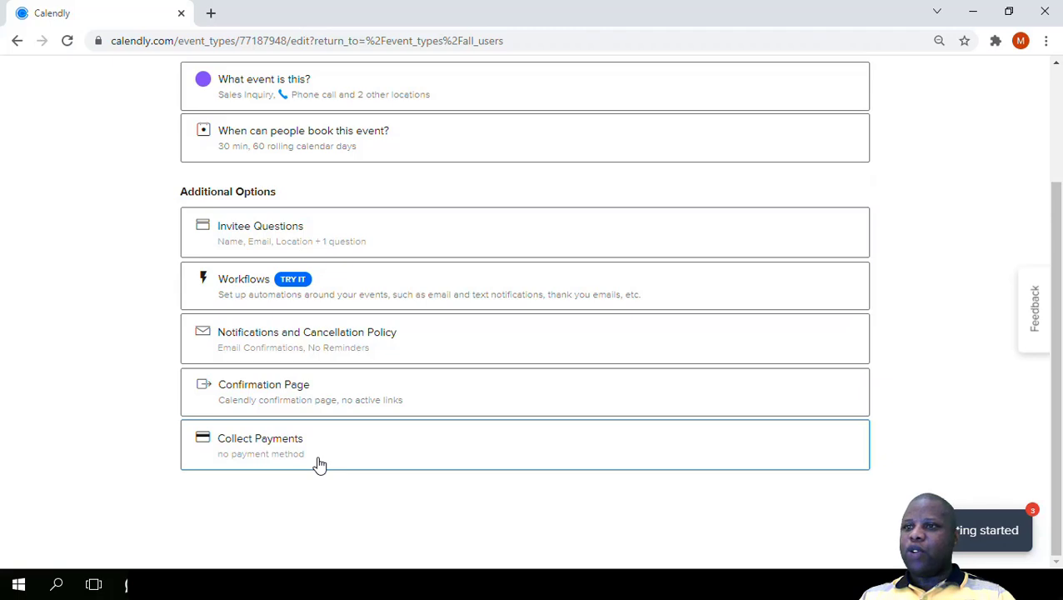
left_click(331, 240)
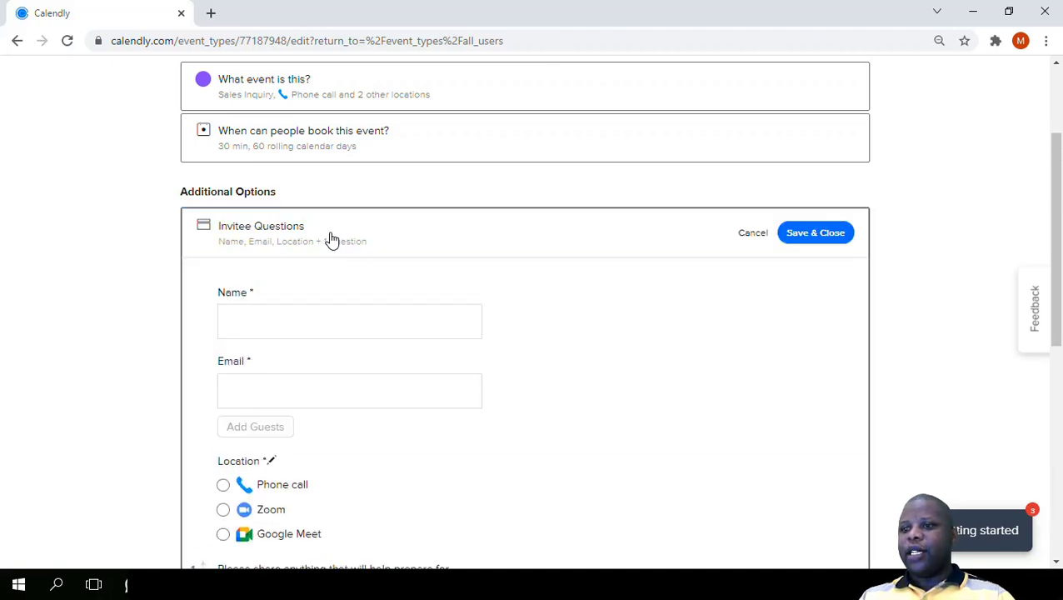
scroll(331, 240, "down", 1)
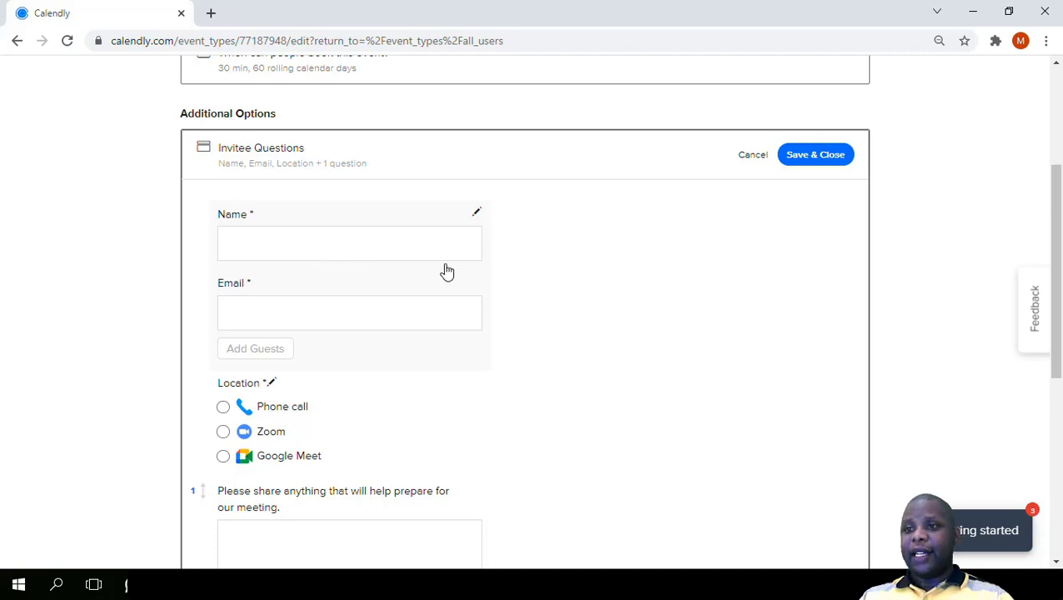
scroll(444, 270, "down", 1)
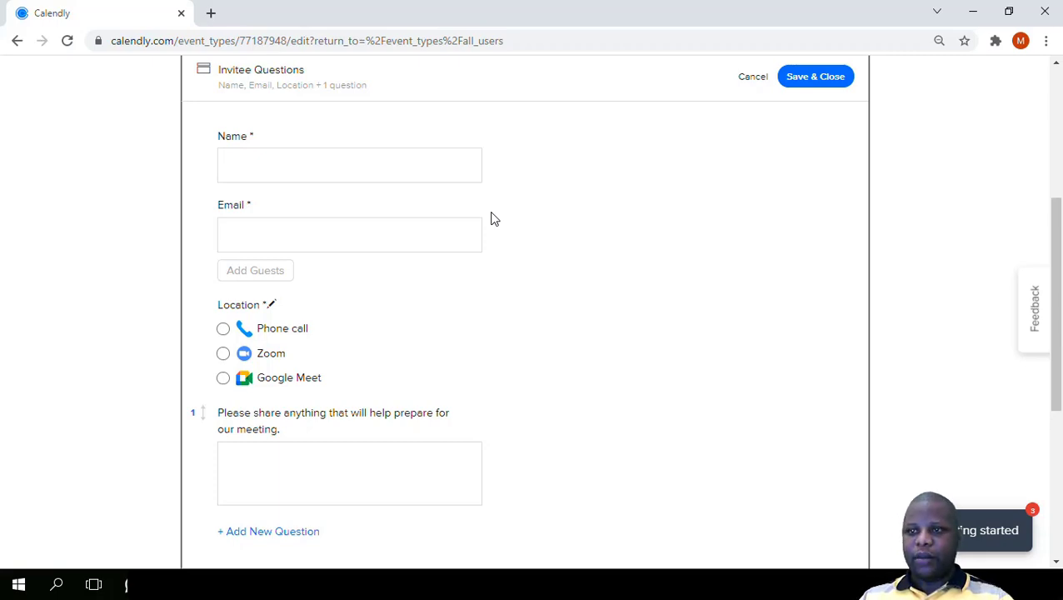
scroll(365, 195, "down", 1)
scroll(361, 195, "up", 1)
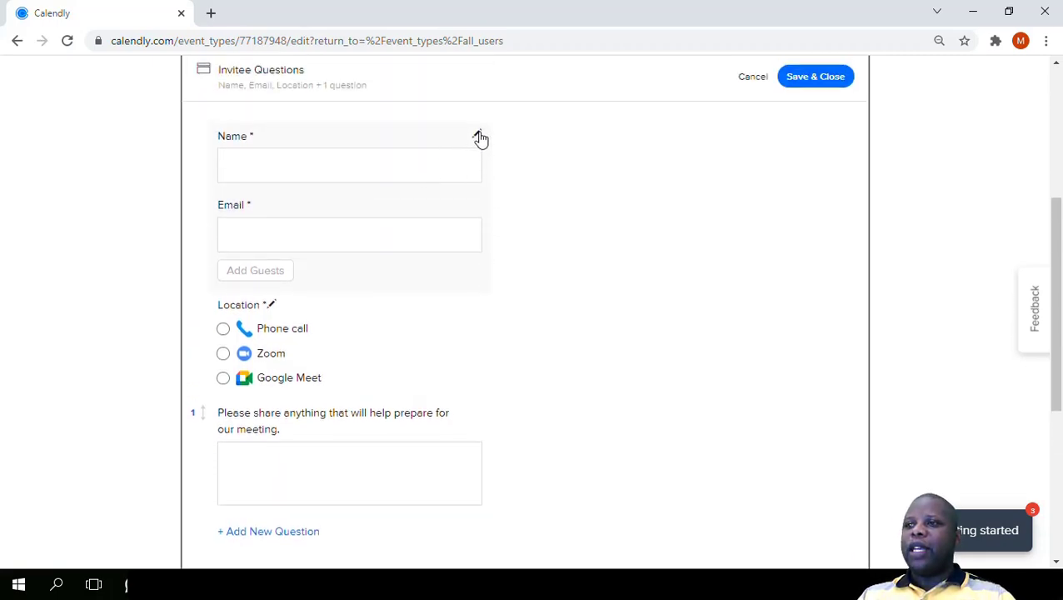
- Set the name input to First Name, Last Name, enable autofill from prior bookings, and disallow additional guests
left_click(478, 135)
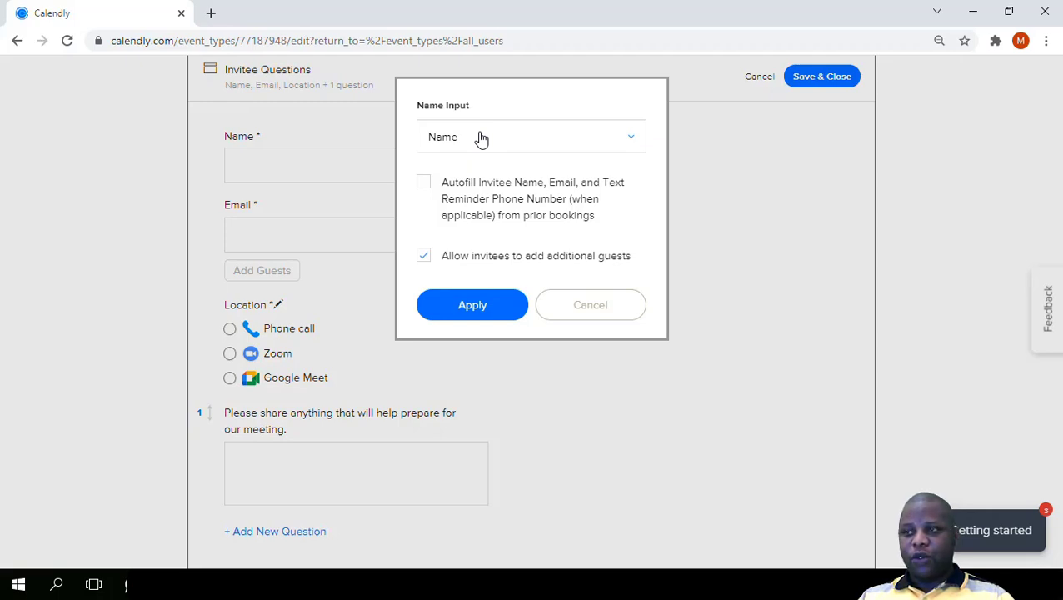
left_click(481, 138)
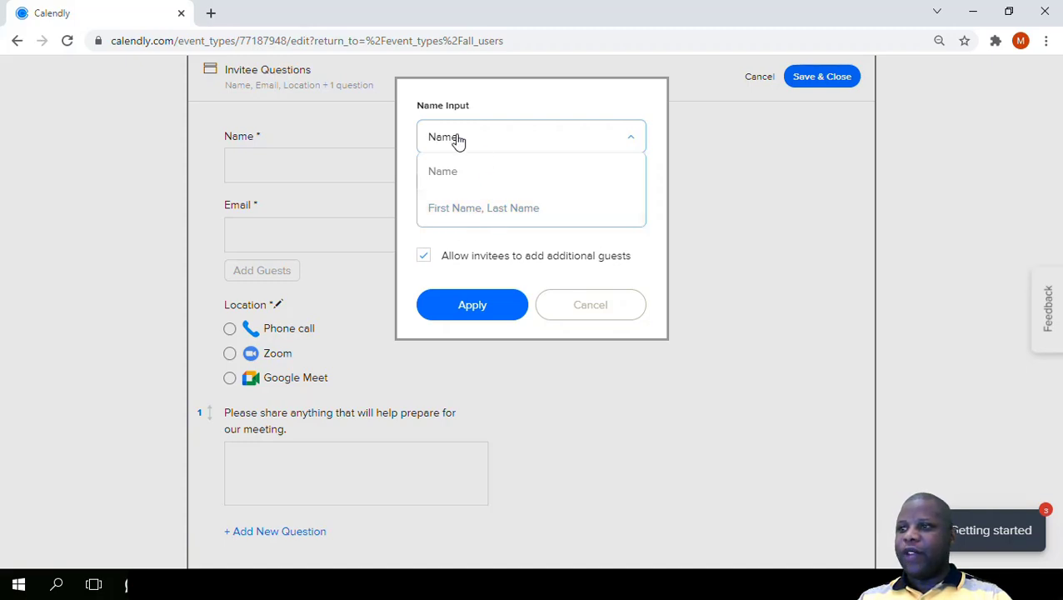
left_click(465, 215)
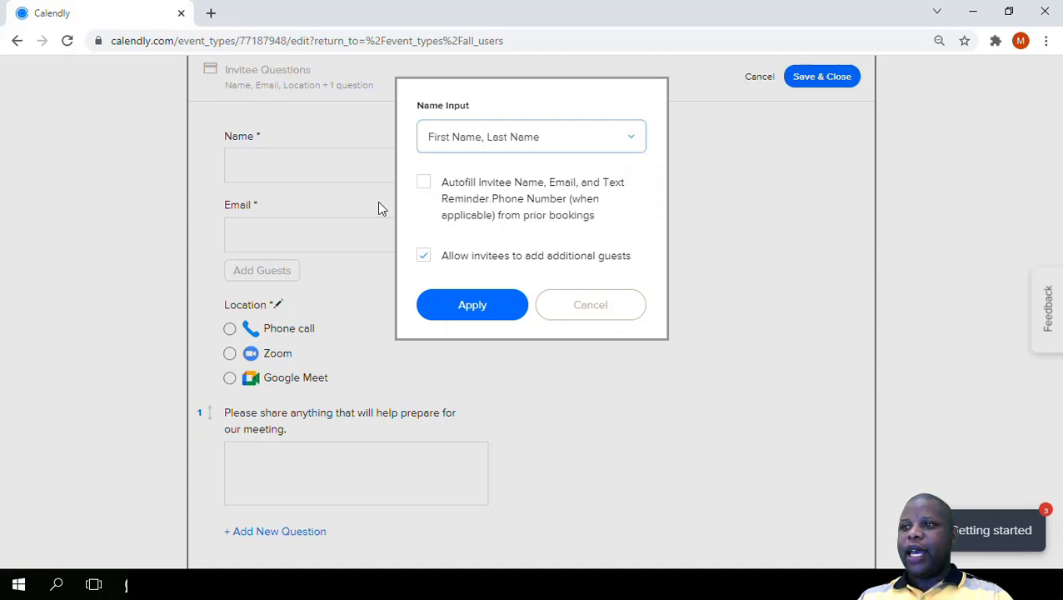
left_click(425, 185)
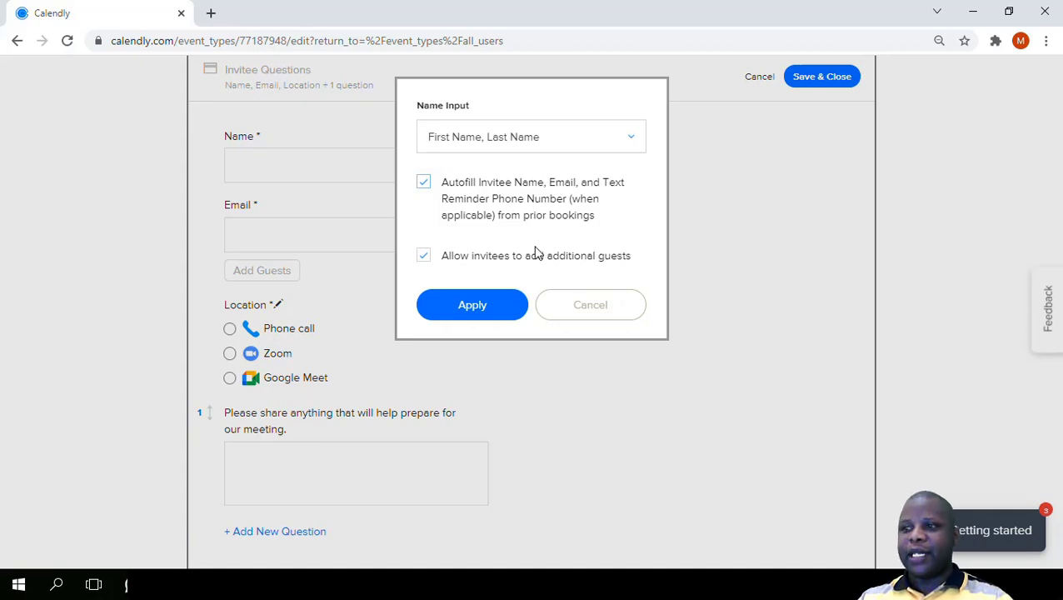
left_click(423, 263)
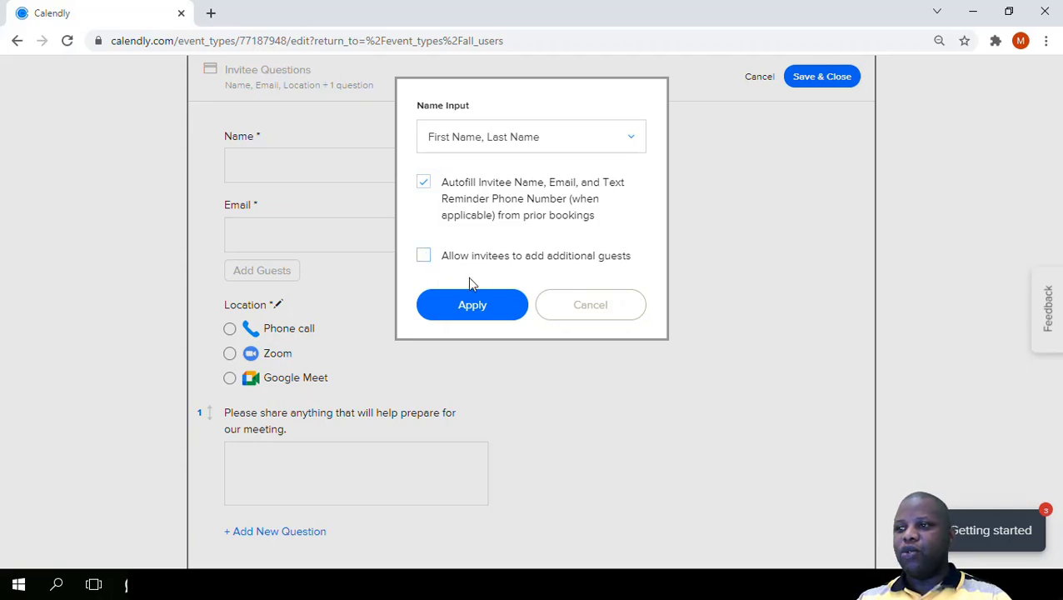
left_click(472, 305)
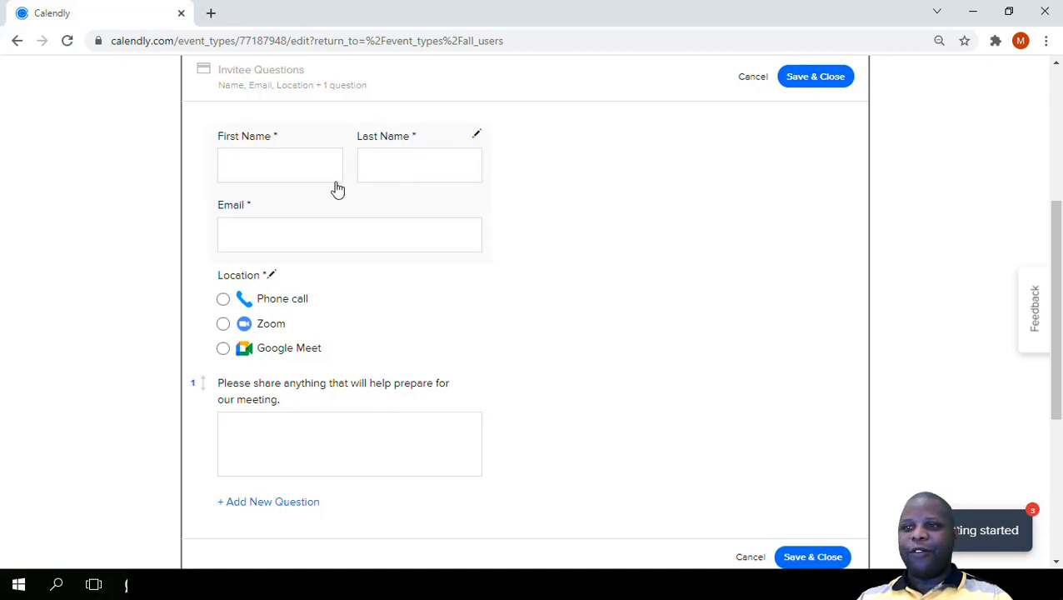
- Review the Location question's label and choice order, and update it without editing anything
scroll(329, 196, "down", 2)
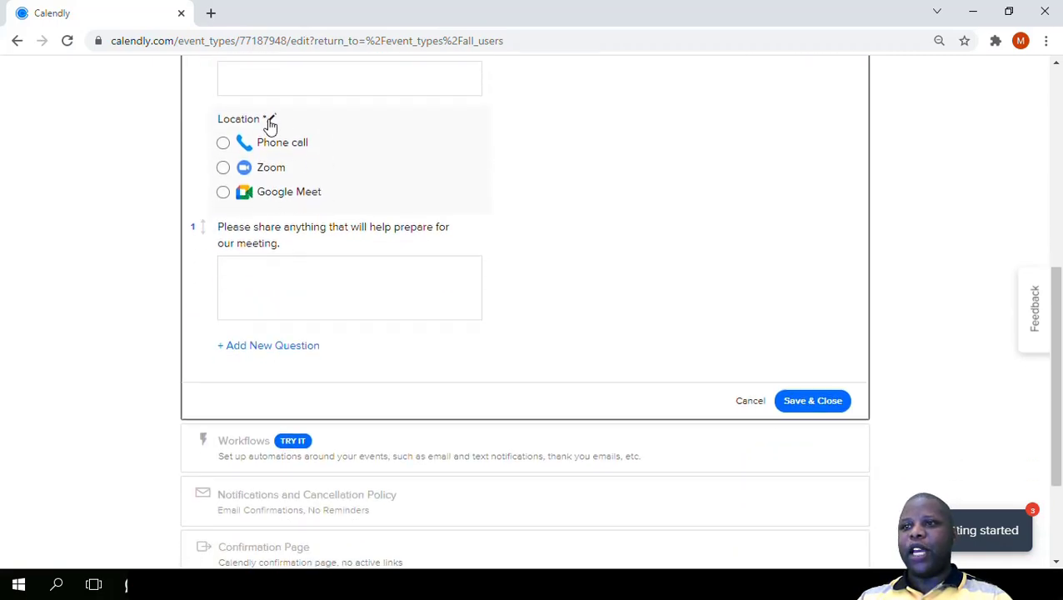
left_click(270, 121)
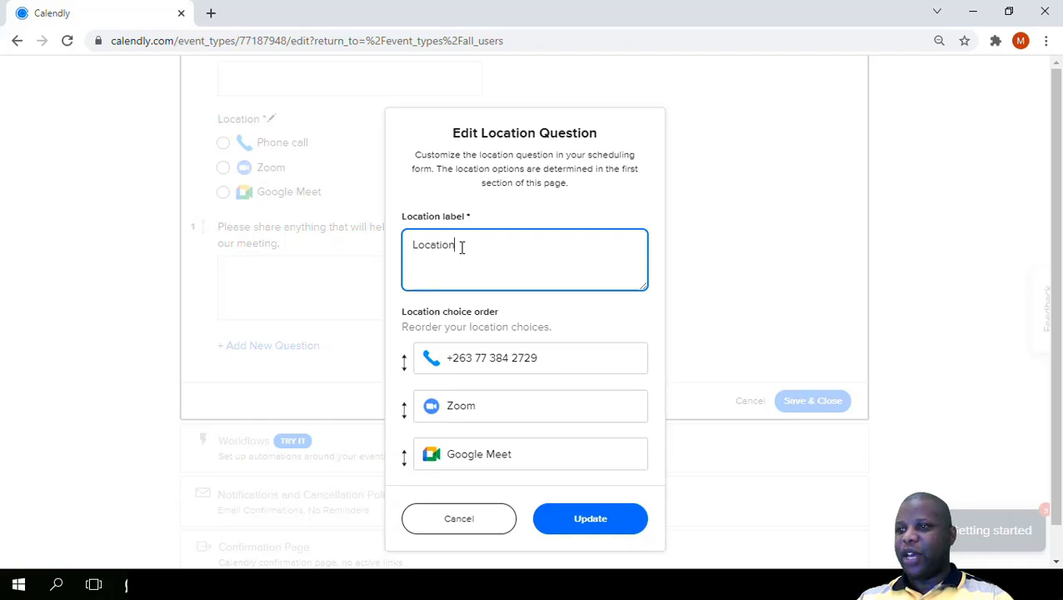
left_click_drag(464, 246, 379, 252)
left_click(564, 520)
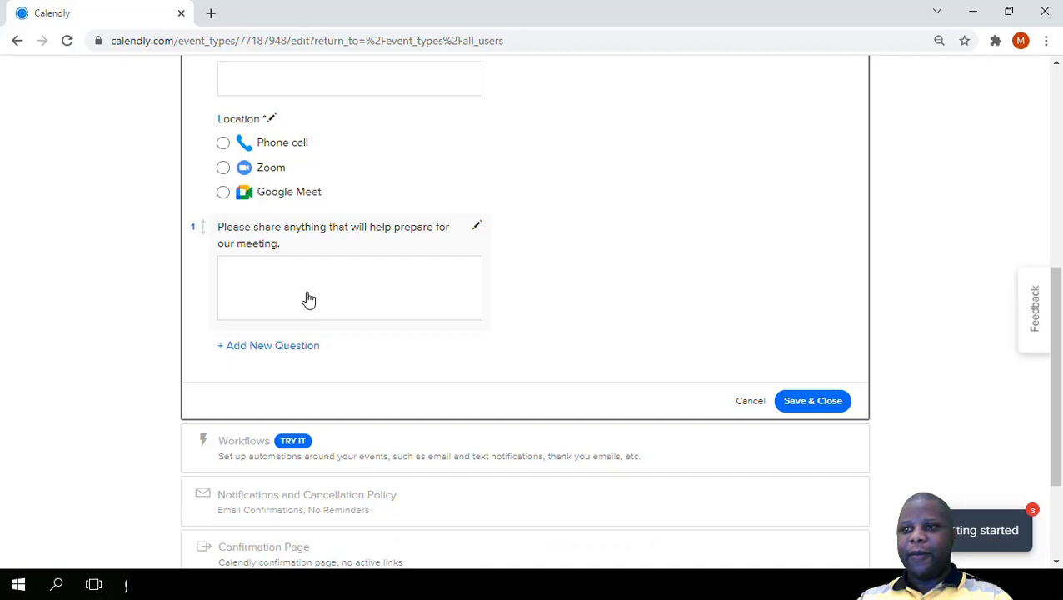
- Delete the invitee question "Please share anything that will help prepare for our meeting."
scroll(309, 298, "down", 1)
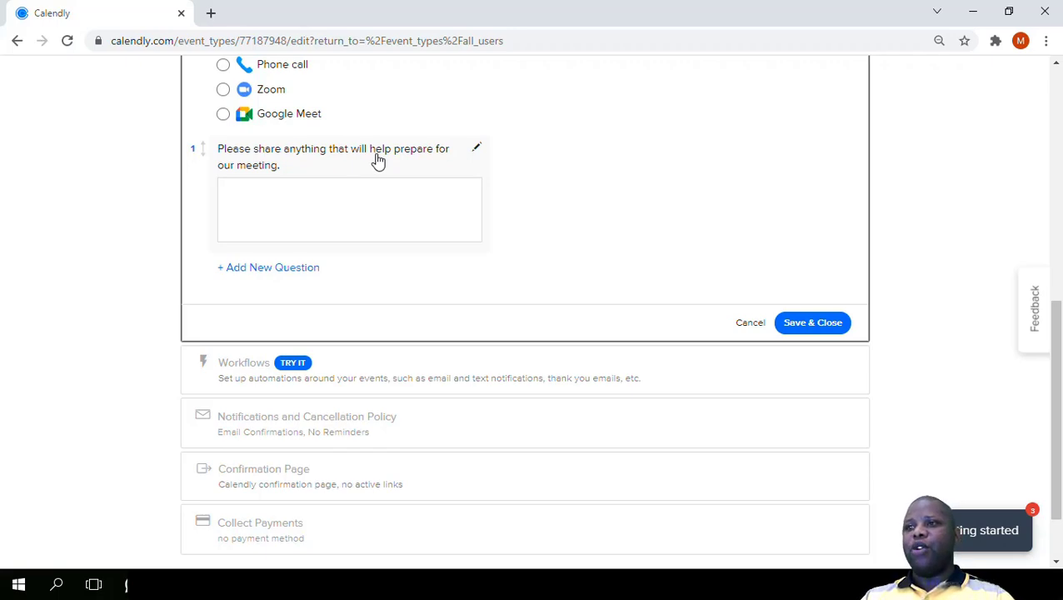
scroll(345, 210, "up", 2)
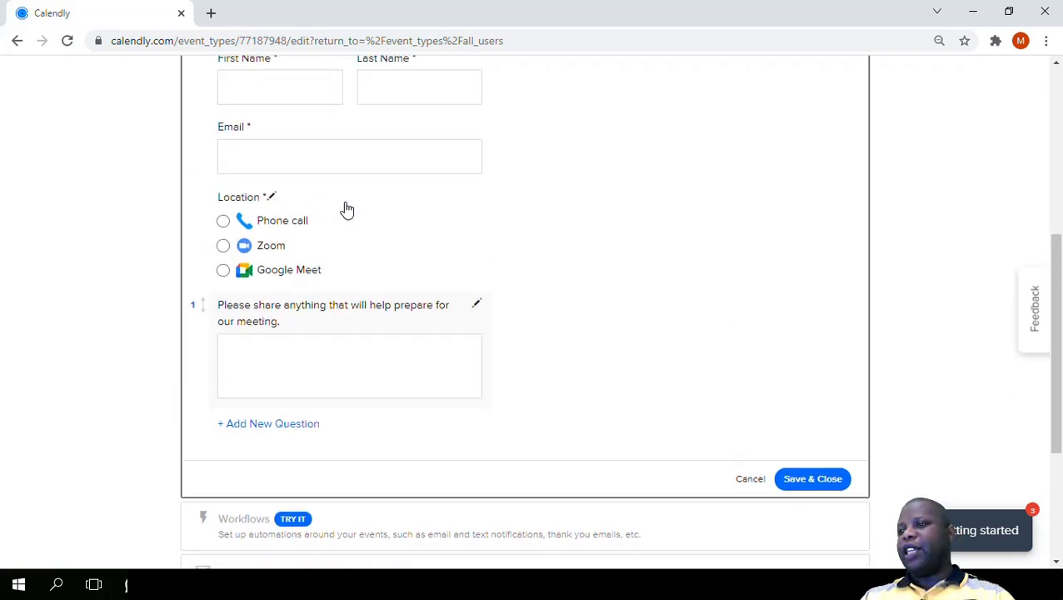
left_click(474, 305)
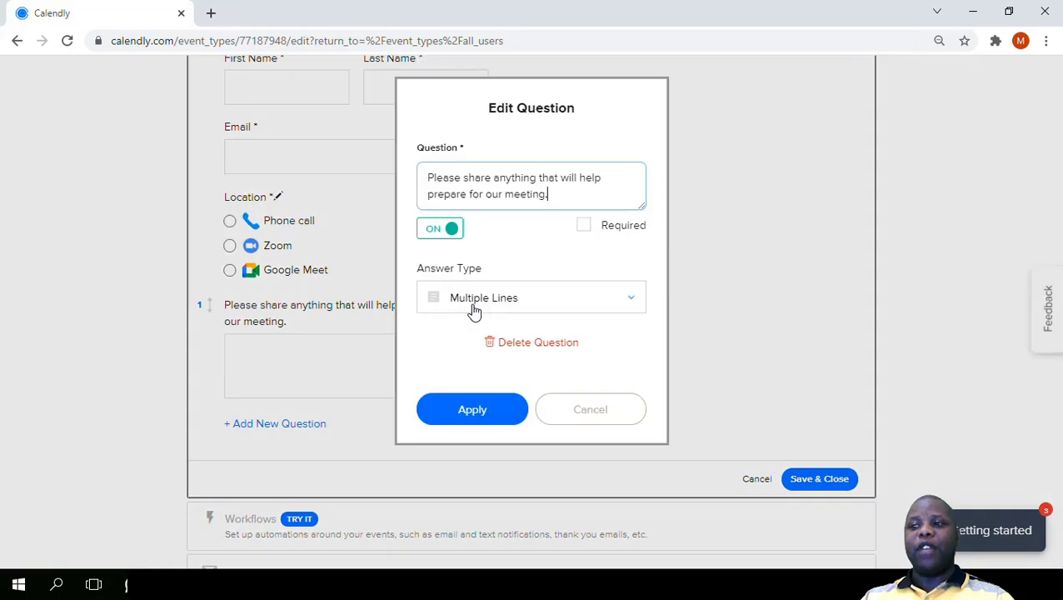
left_click(539, 344)
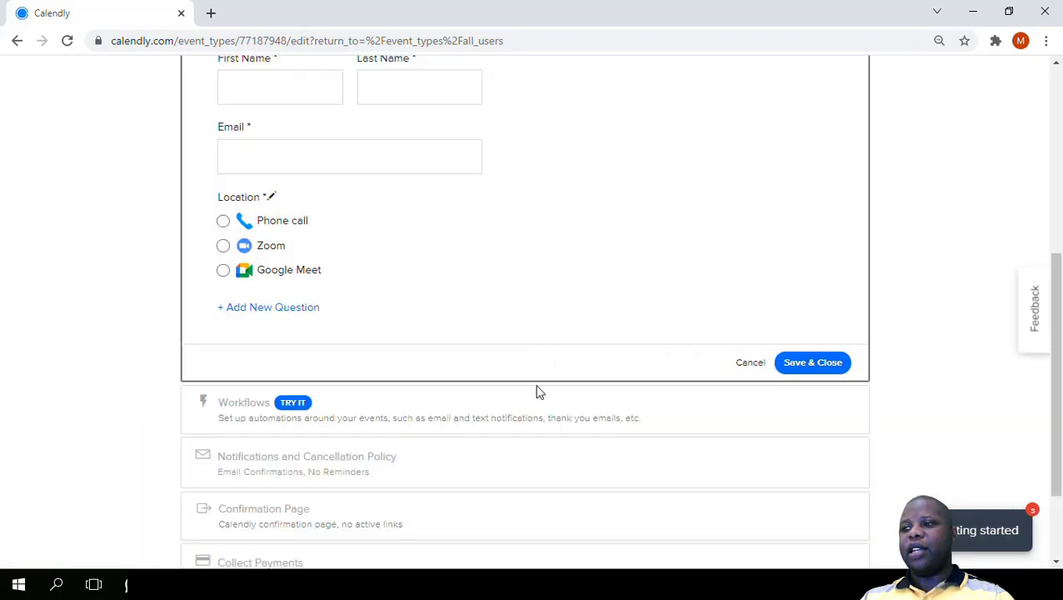
- Add a new invitee question "Phone Number?" with the Phone Number answer type
scroll(292, 317, "up", 1)
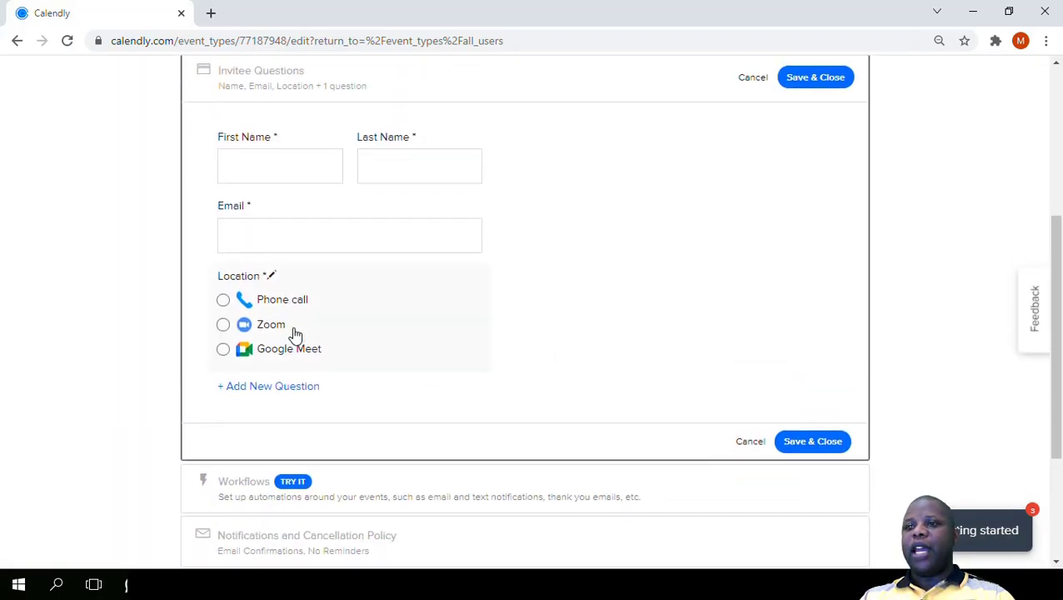
left_click(285, 386)
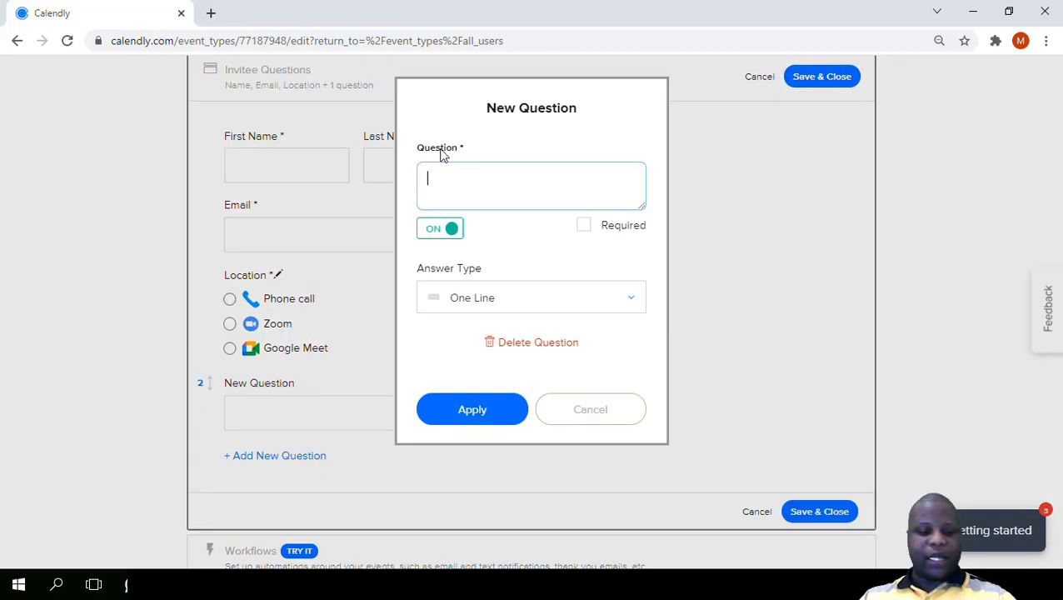
type("P")
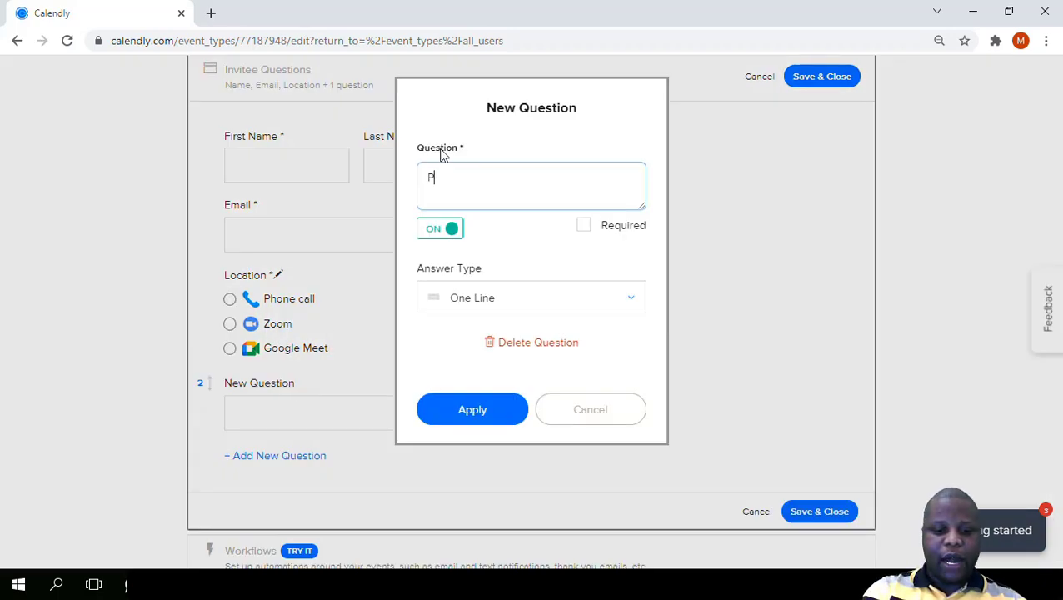
type("hone Numbe")
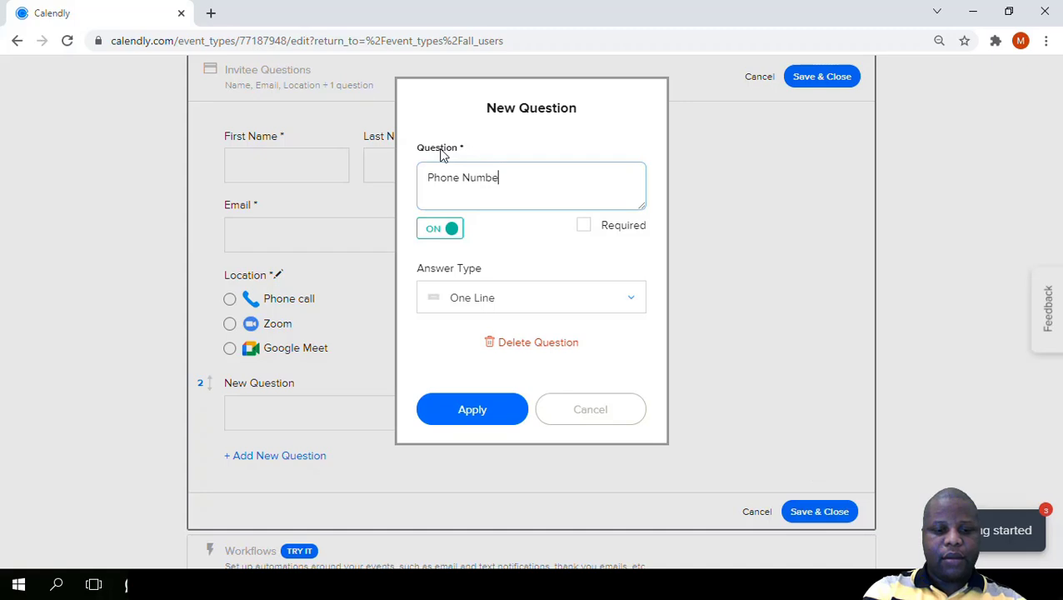
type("r?")
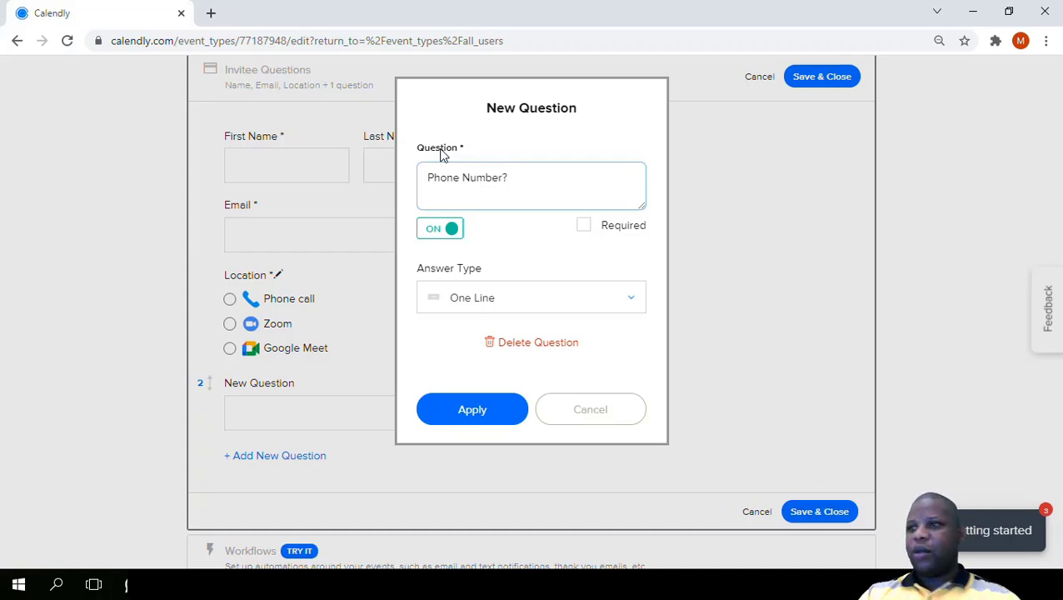
left_click(518, 305)
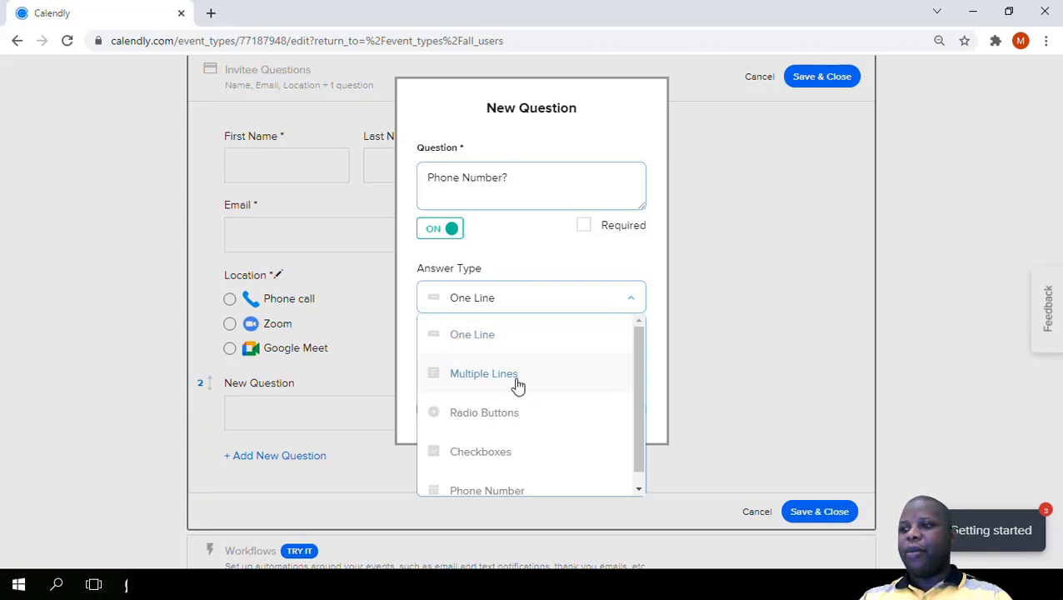
scroll(515, 385, "down", 1)
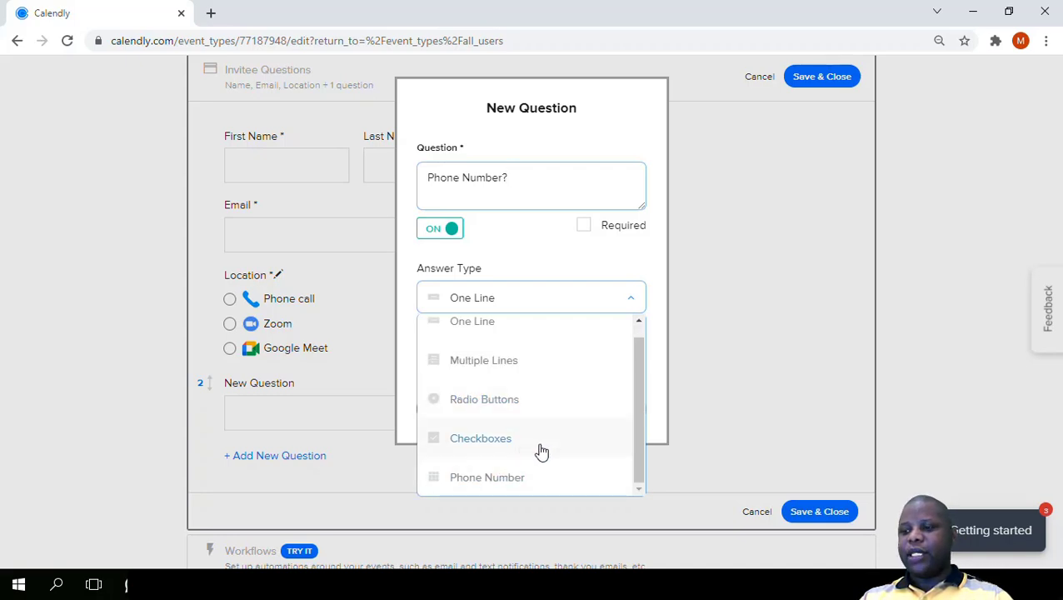
left_click(511, 481)
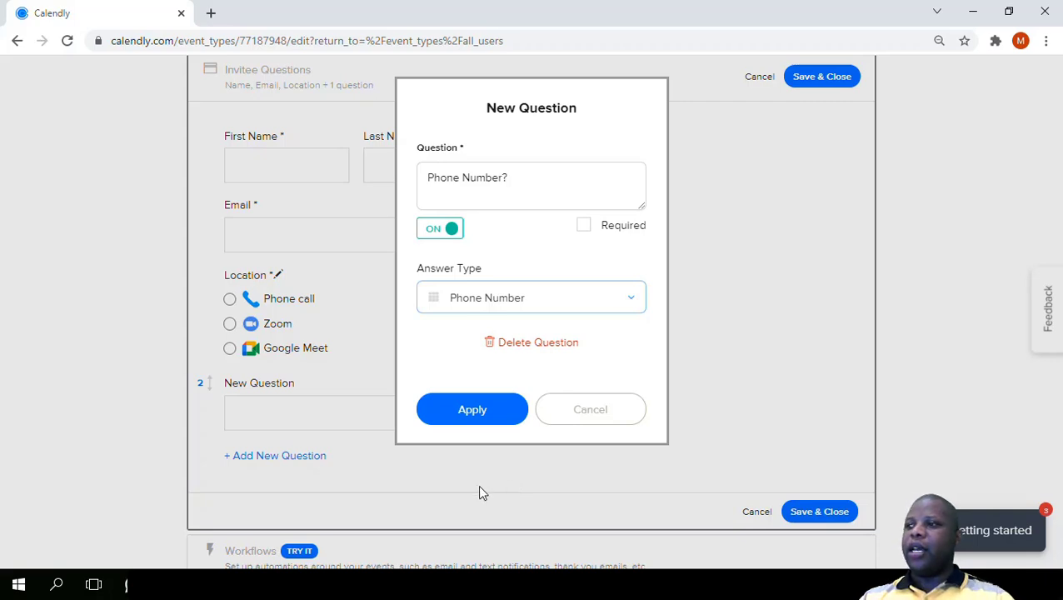
- Make the "Phone Number?" question required, keep it switched on, and apply it to the form
left_click(584, 226)
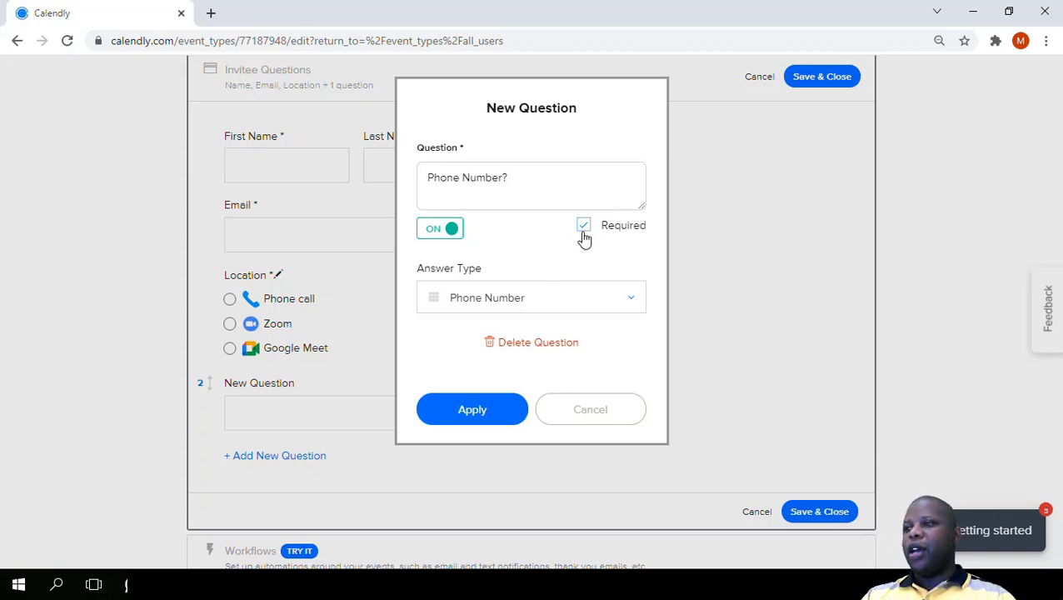
left_click(442, 233)
left_click(442, 232)
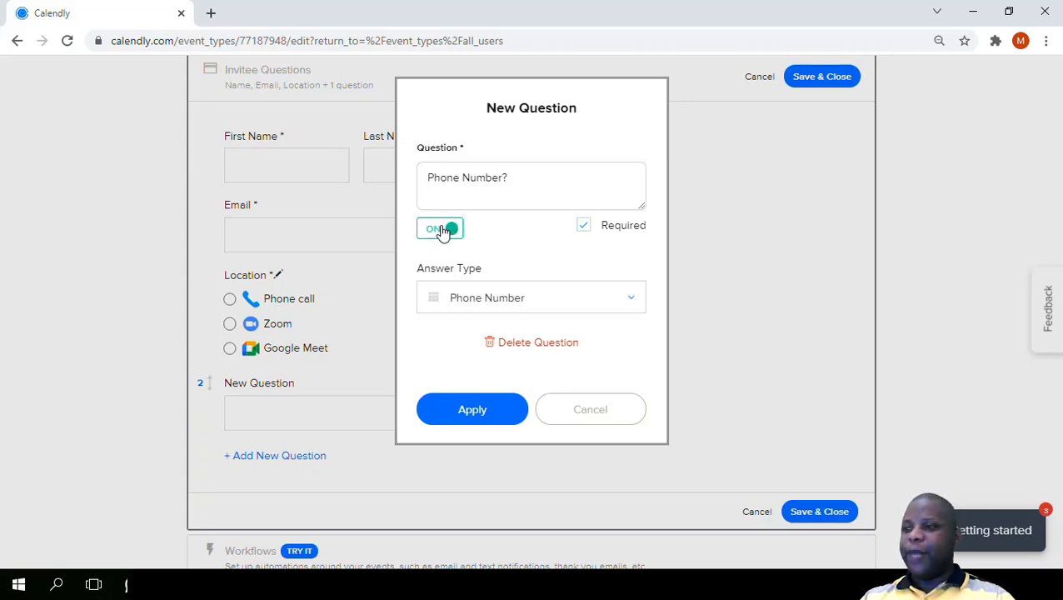
left_click(487, 424)
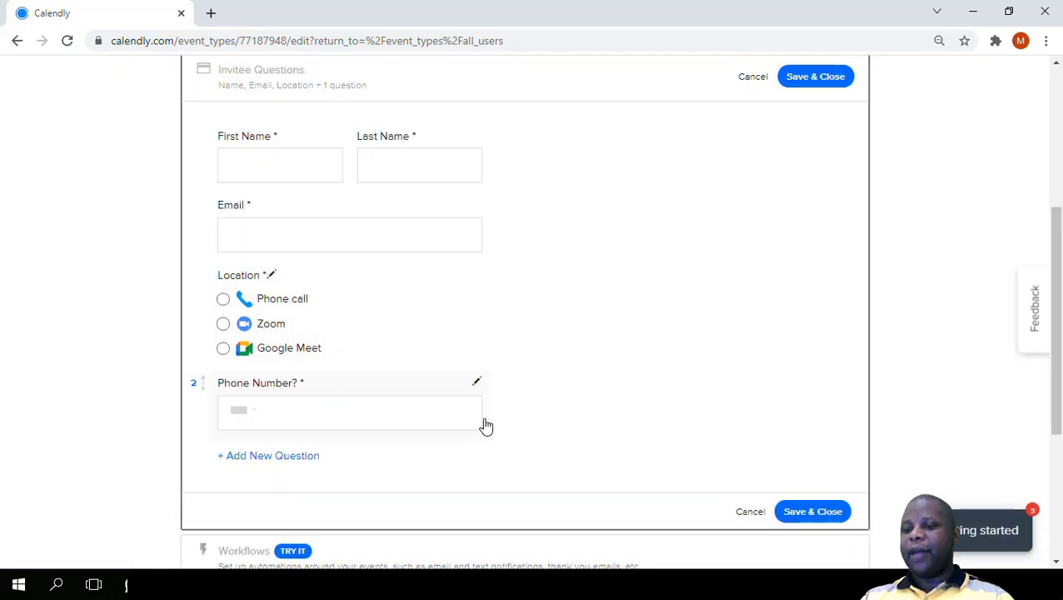
- Add a new required invitee question "Gender" with the Radio Buttons answer type
scroll(487, 424, "down", 1)
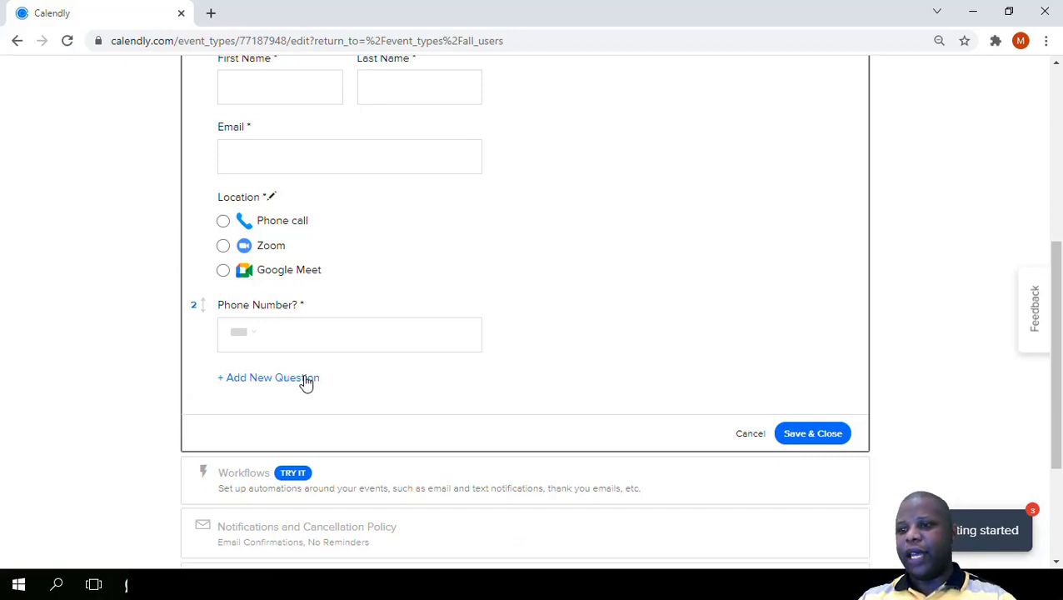
left_click(287, 377)
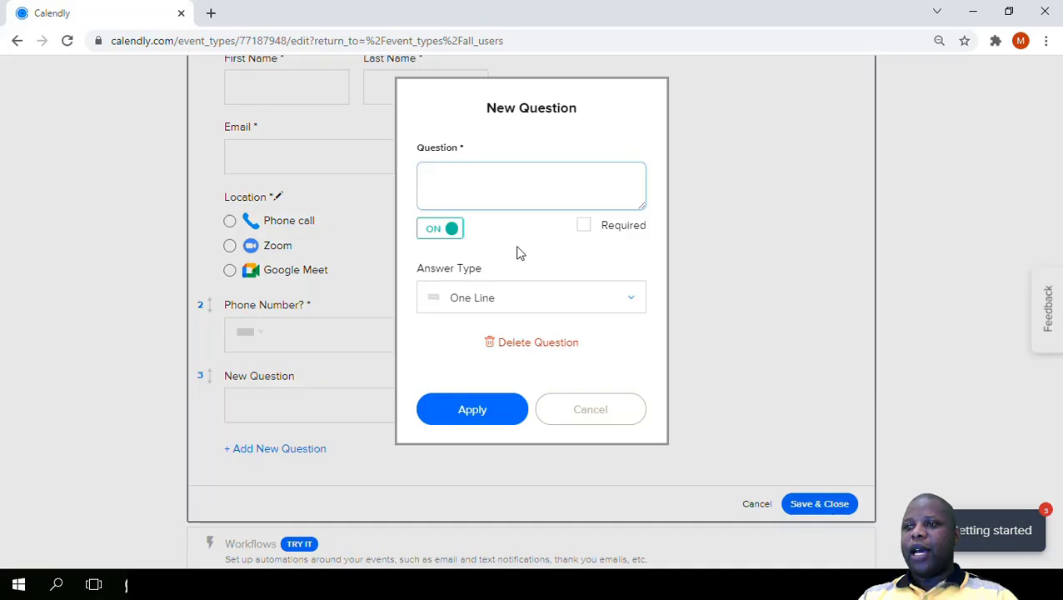
type("Gend")
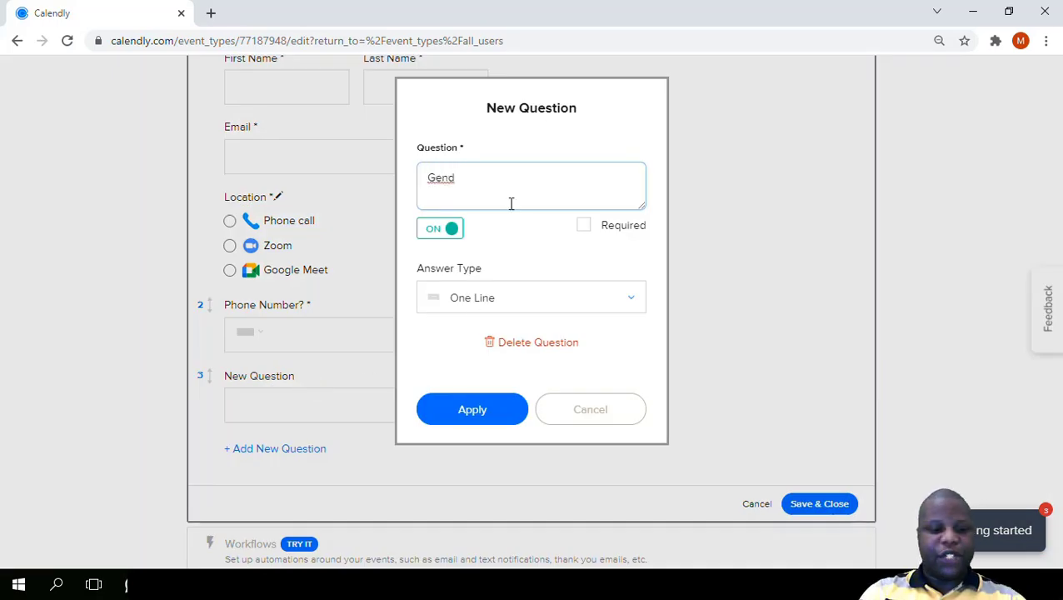
type("er")
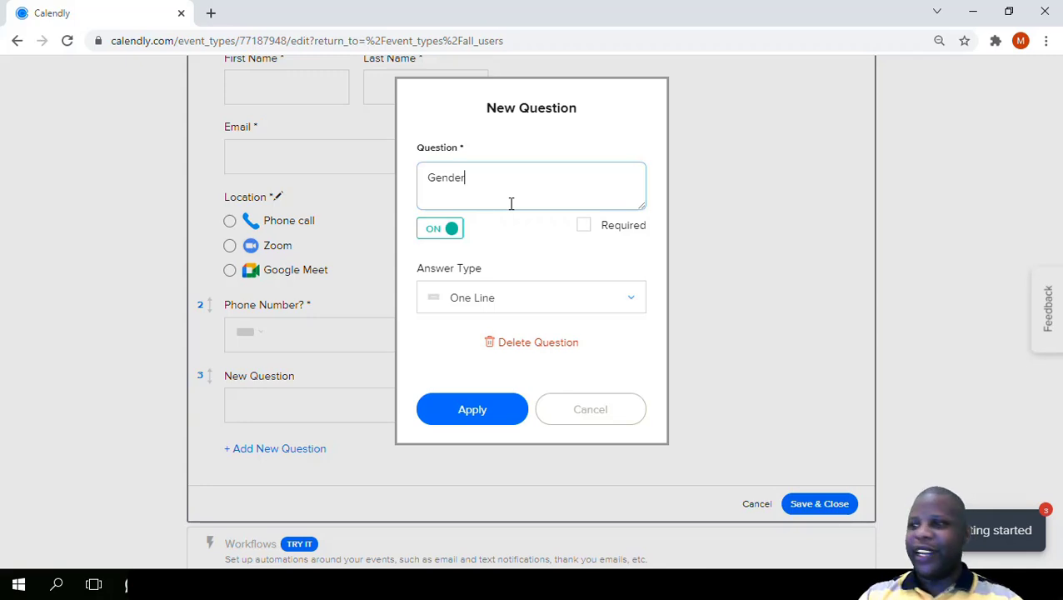
left_click(584, 231)
left_click(525, 313)
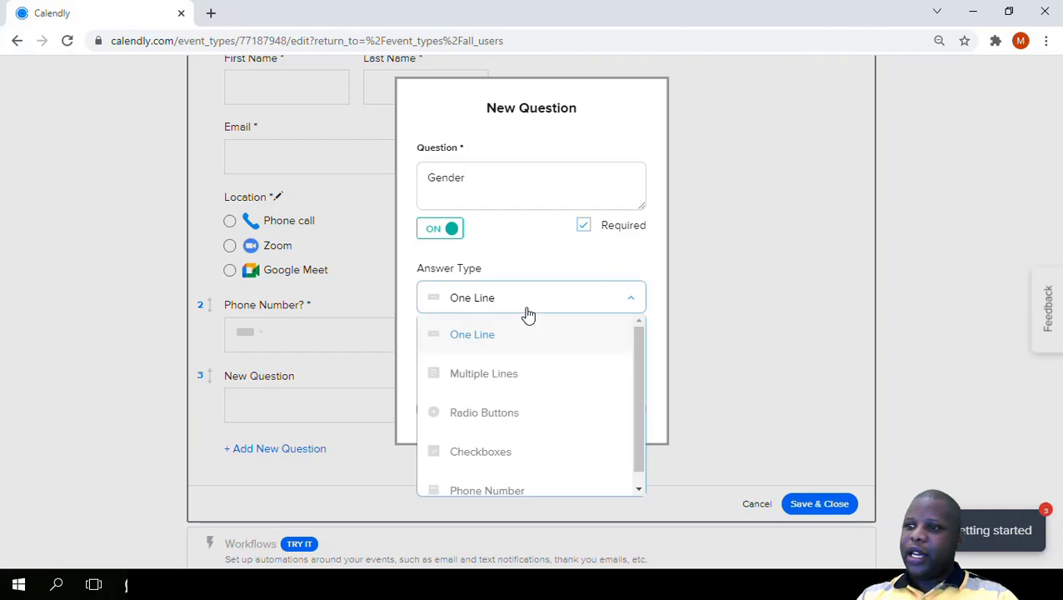
left_click(517, 431)
- Give the Gender question the answers "Male" and "Female", remove the unused third answer, and apply it to the form
scroll(512, 410, "down", 2)
left_click(487, 250)
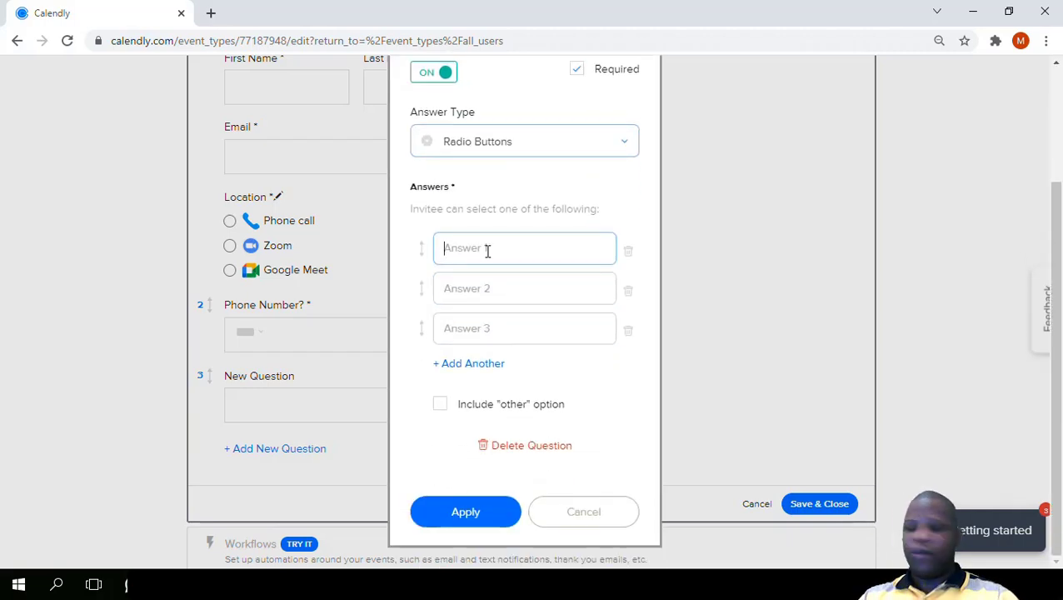
type("Male")
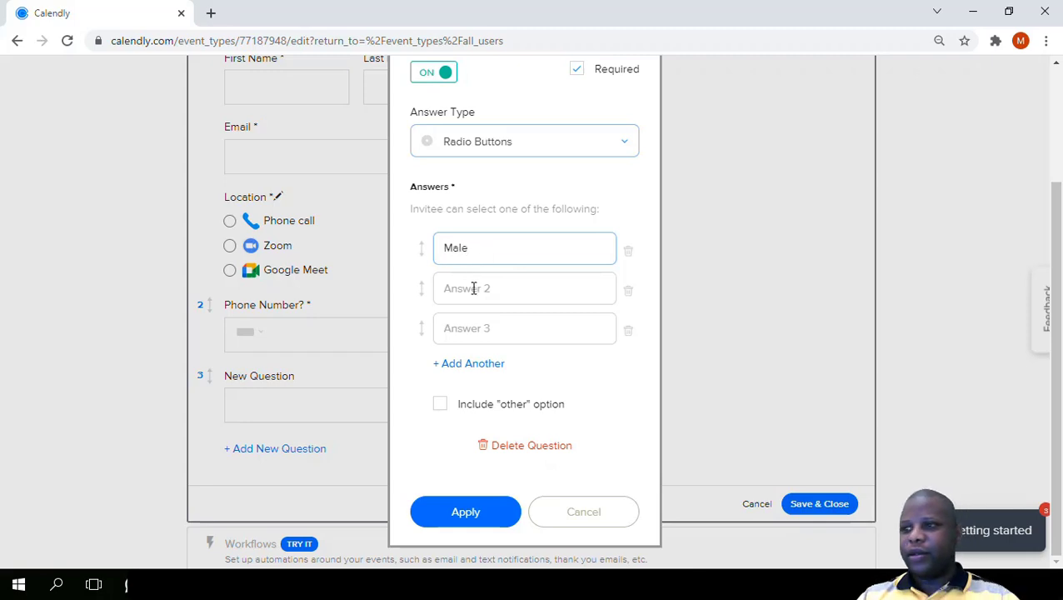
left_click(473, 288)
type("Femal")
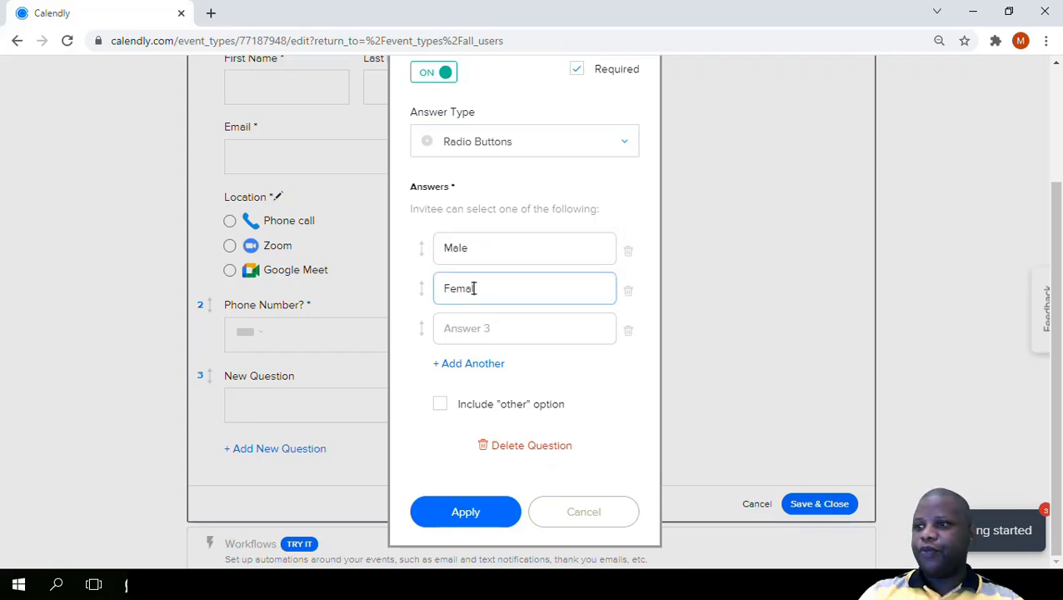
type("e")
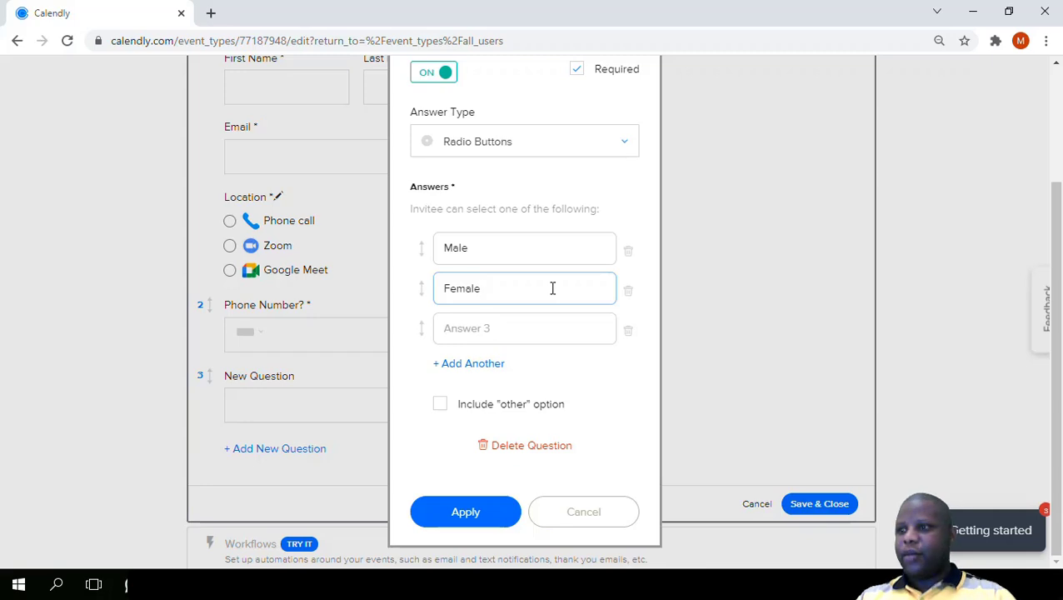
left_click(627, 333)
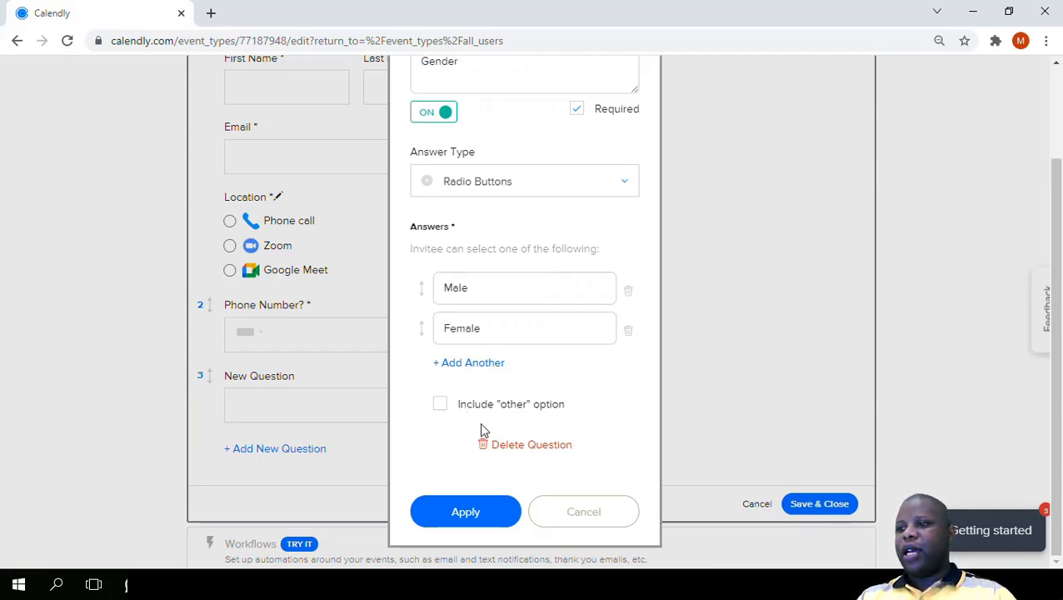
left_click(474, 522)
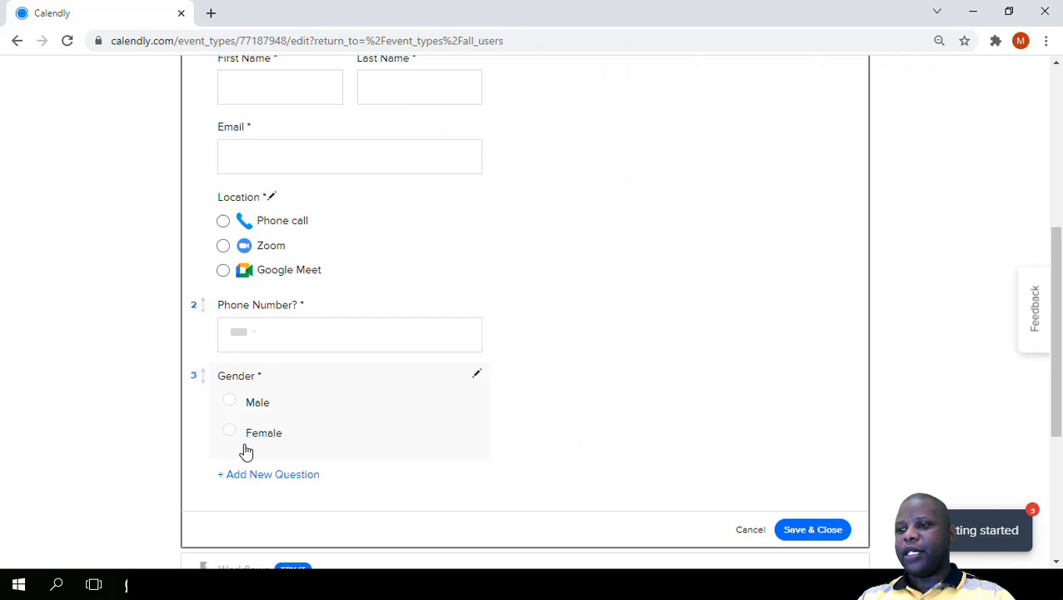
- Reopen the Gender question, look over the available answer types, and delete the question
left_click(477, 377)
left_click(505, 298)
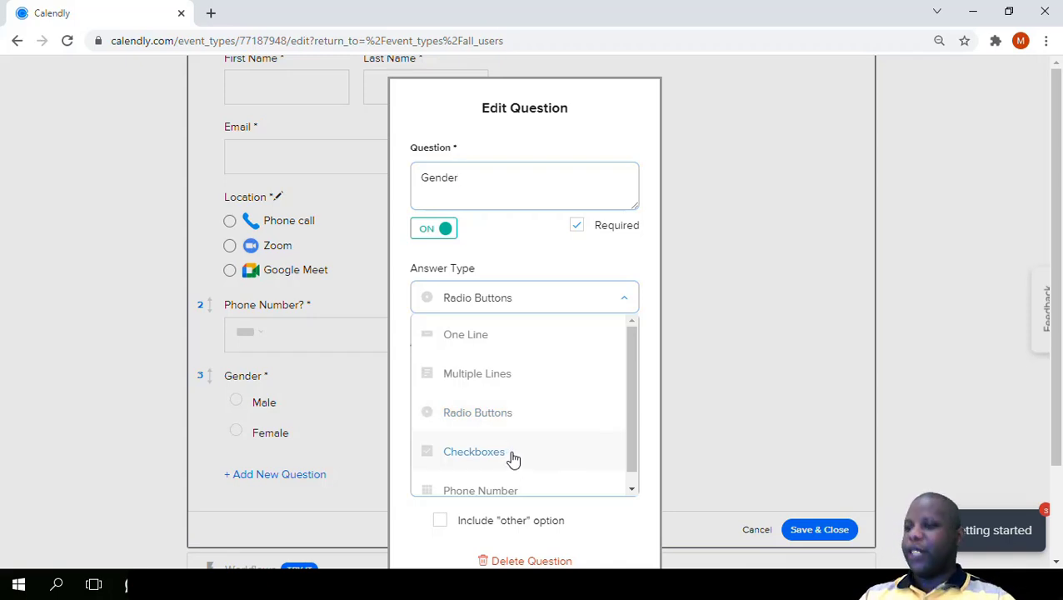
left_click(577, 260)
scroll(567, 433, "down", 2)
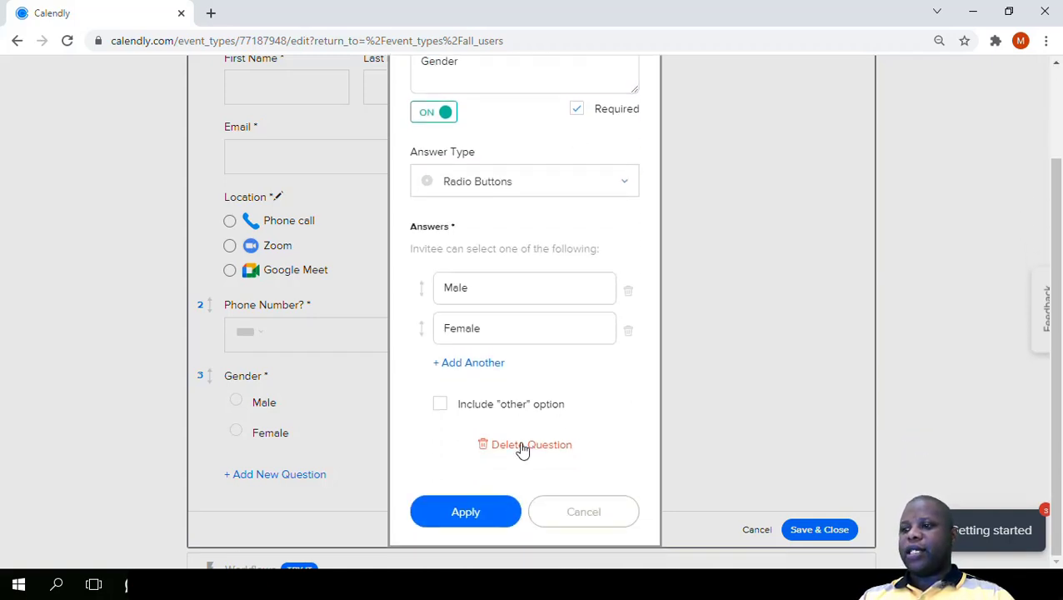
left_click(522, 446)
- Add another new invitee question below "Phone Number?" with the Multiple Lines answer type
scroll(315, 328, "up", 2)
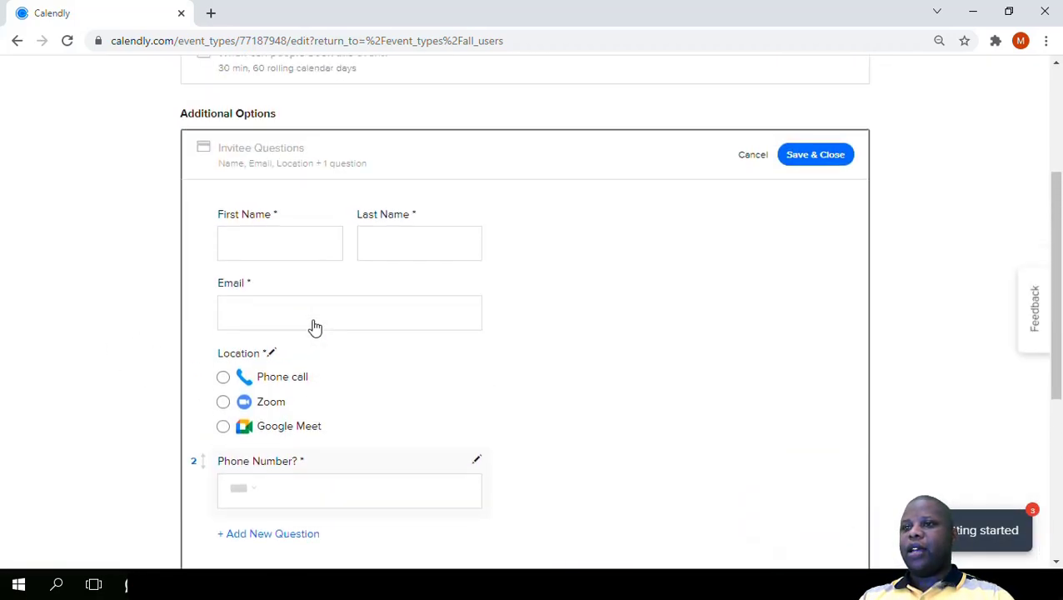
scroll(315, 328, "down", 3)
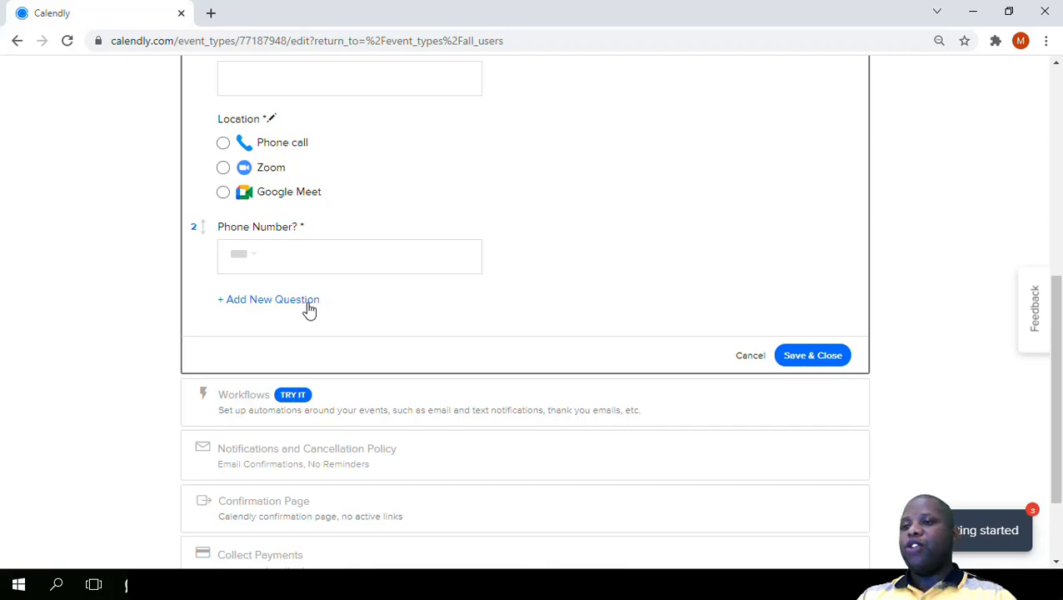
scroll(310, 309, "up", 2)
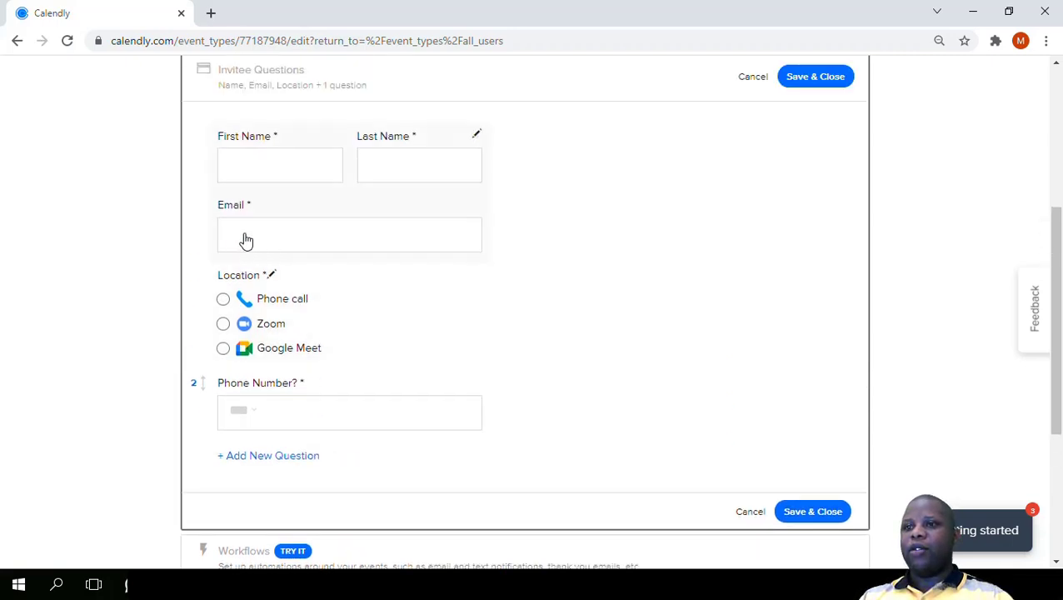
scroll(327, 477, "down", 2)
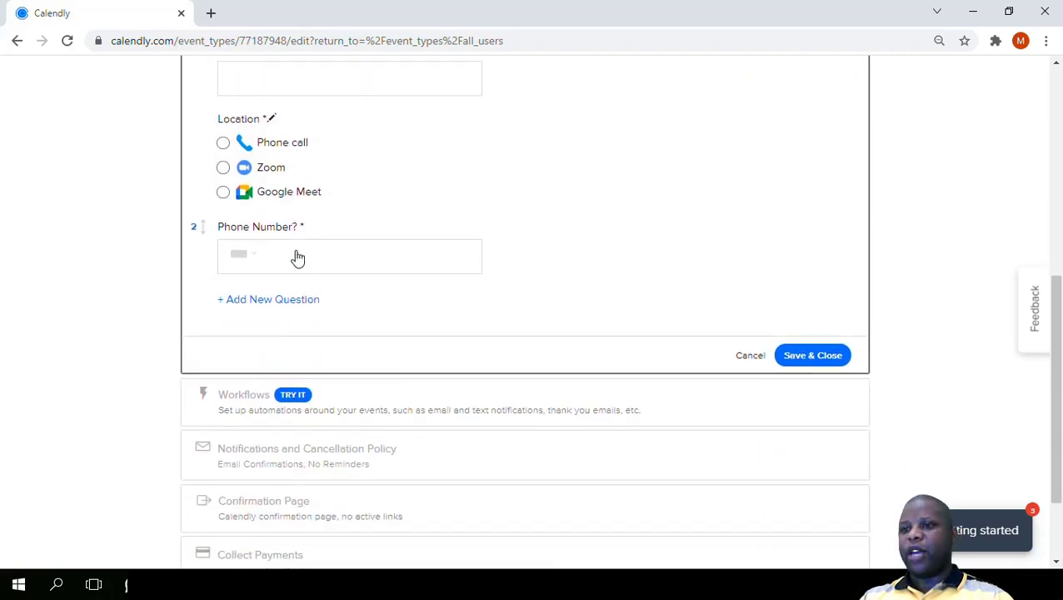
left_click(270, 302)
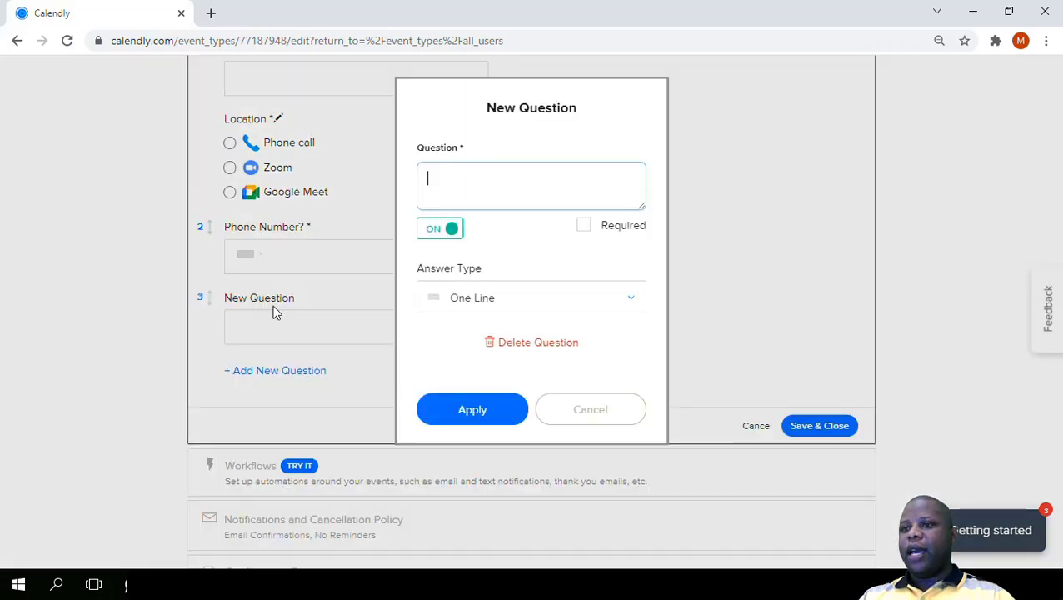
left_click(512, 300)
left_click(515, 378)
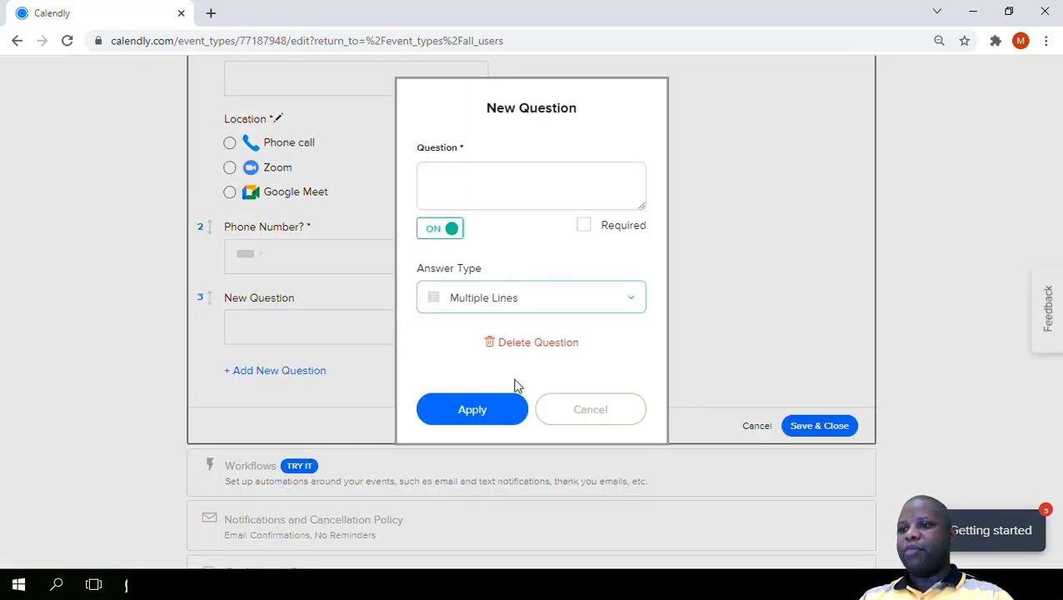
left_click(520, 416)
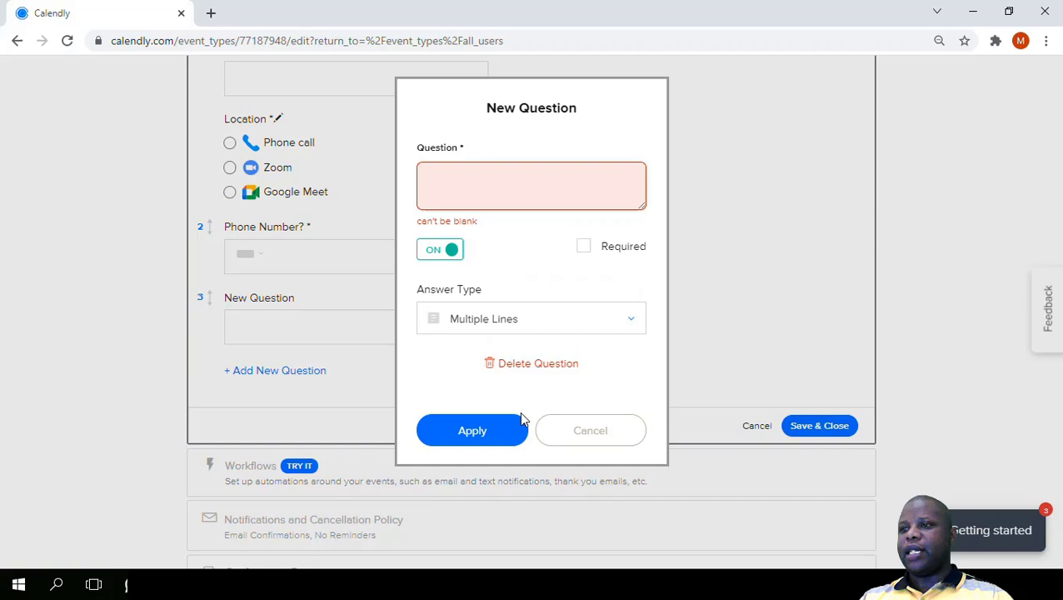
- Word the new question as "Explain your situation", with its spelling corrected, and apply it to the form
left_click(487, 178)
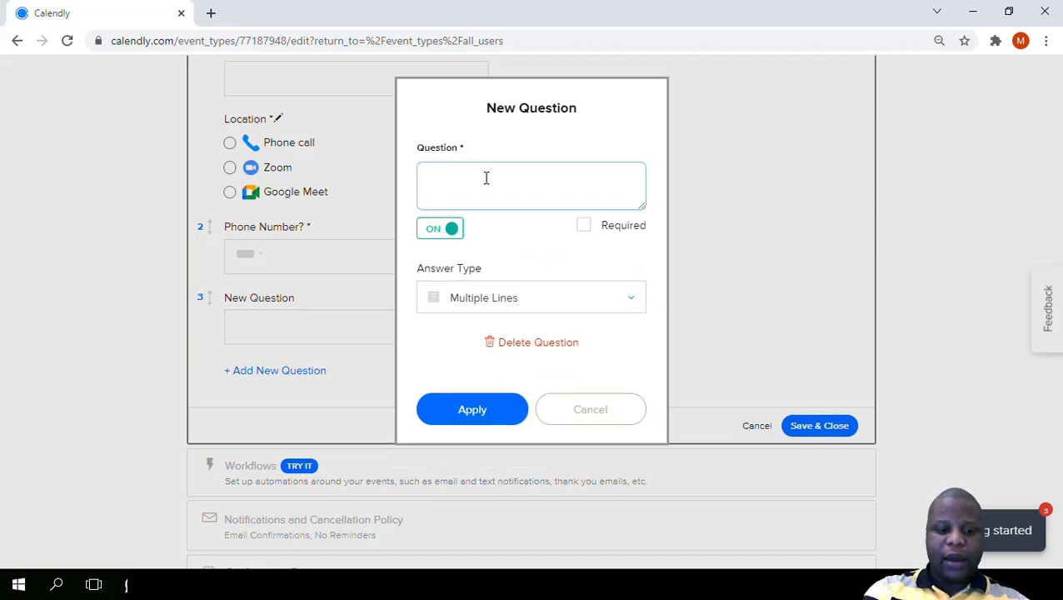
type("Eple")
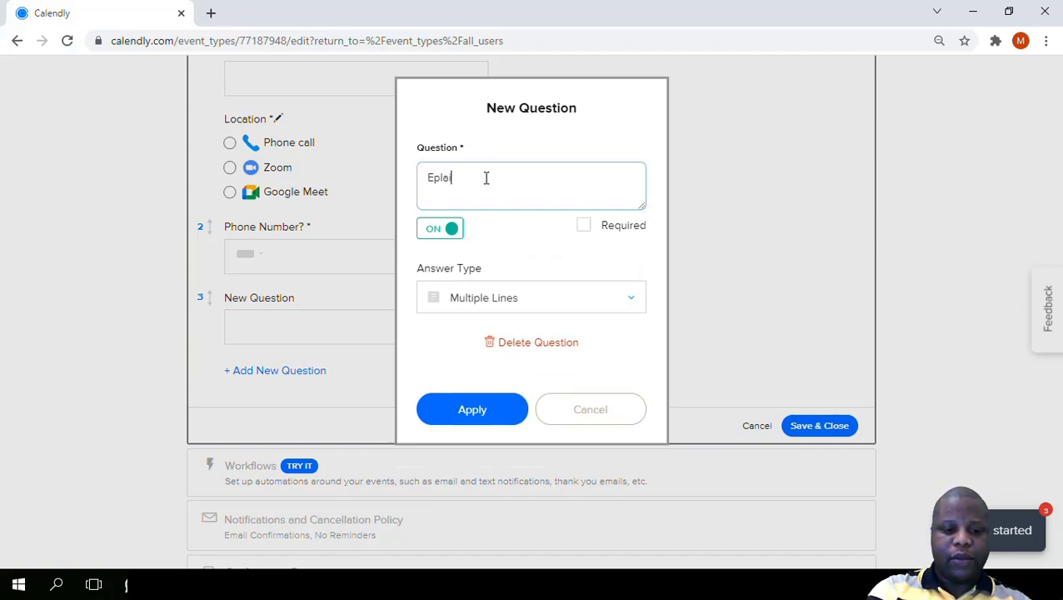
type("in your situation")
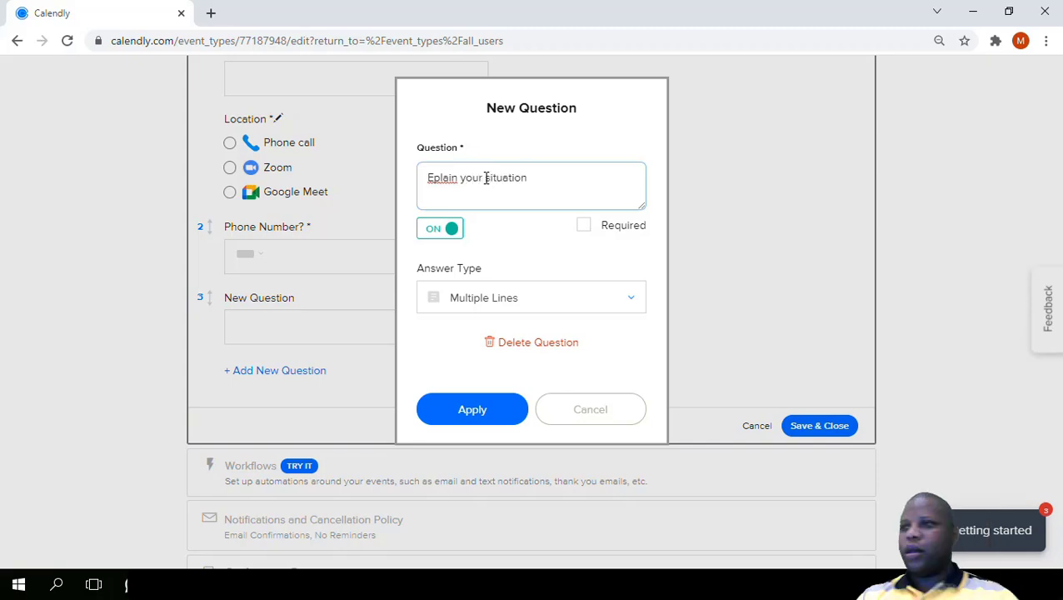
right_click(437, 178)
left_click(483, 185)
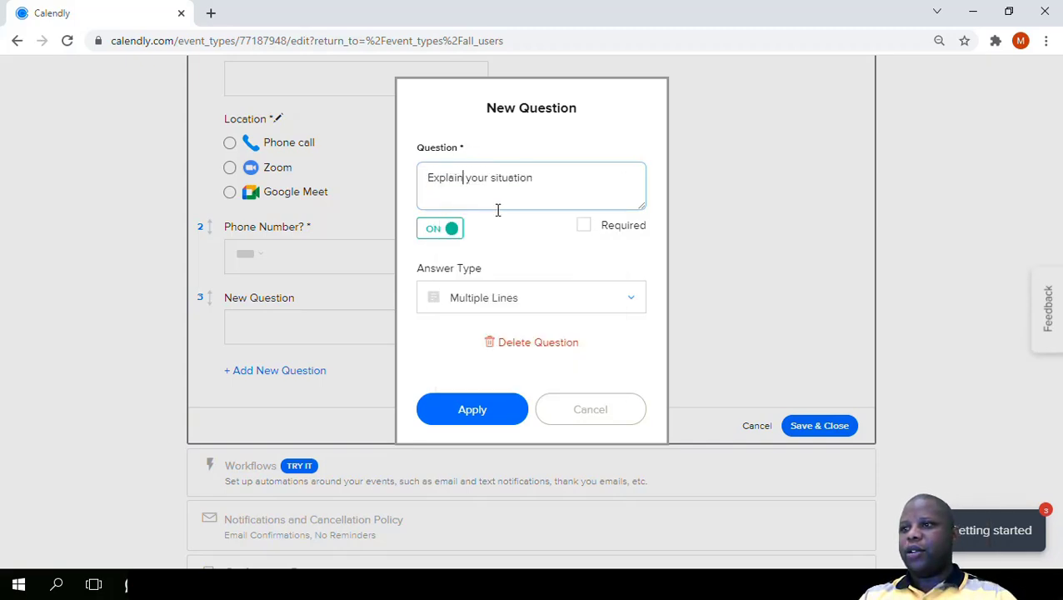
left_click(490, 413)
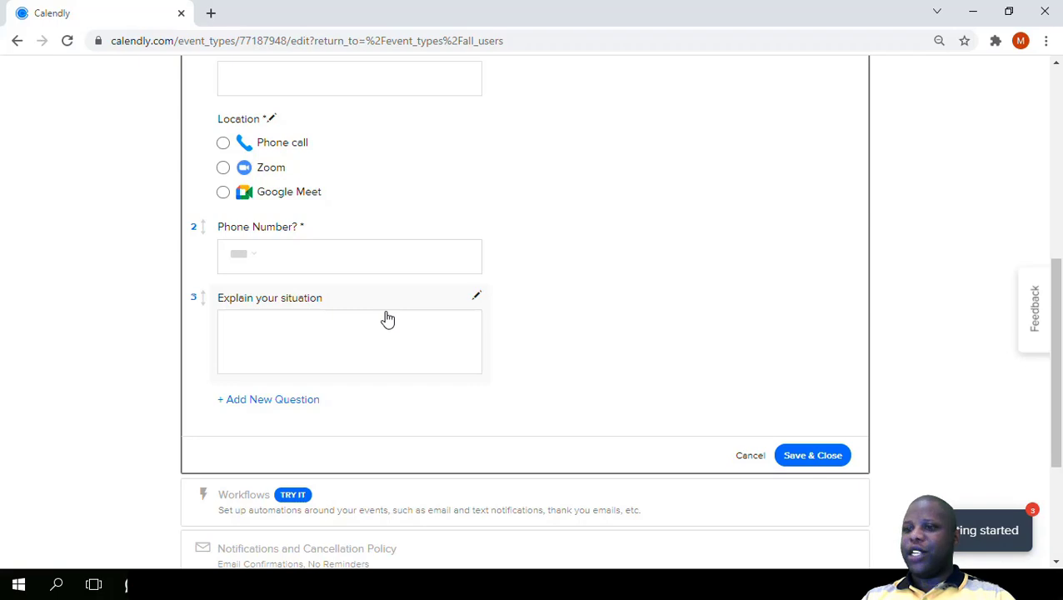
- Review the complete invitee form, from the name and email fields through the location, phone number and situation questions
scroll(387, 318, "up", 1)
scroll(444, 341, "up", 3)
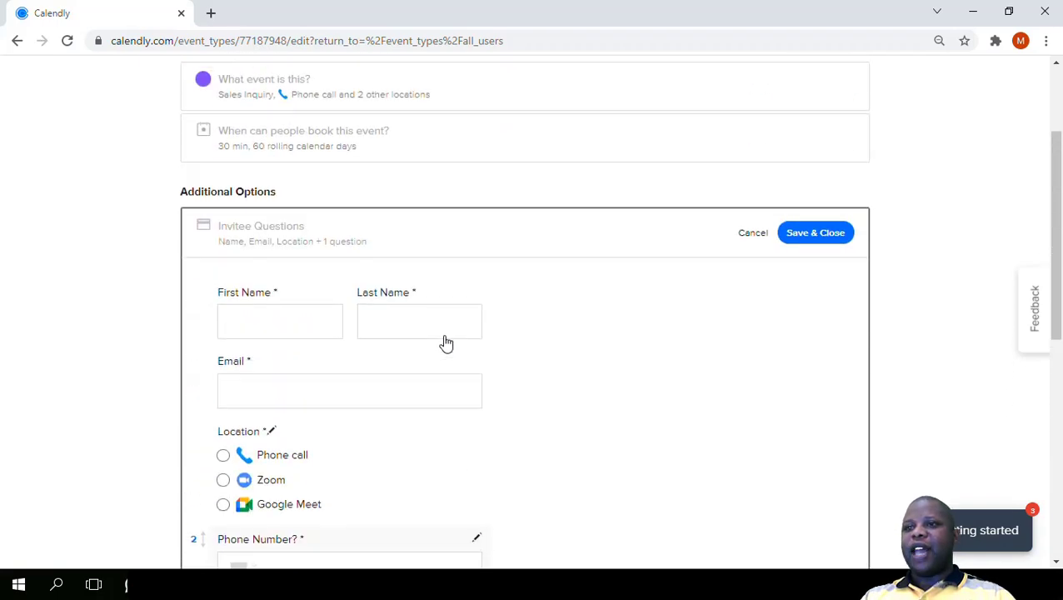
scroll(446, 342, "down", 3)
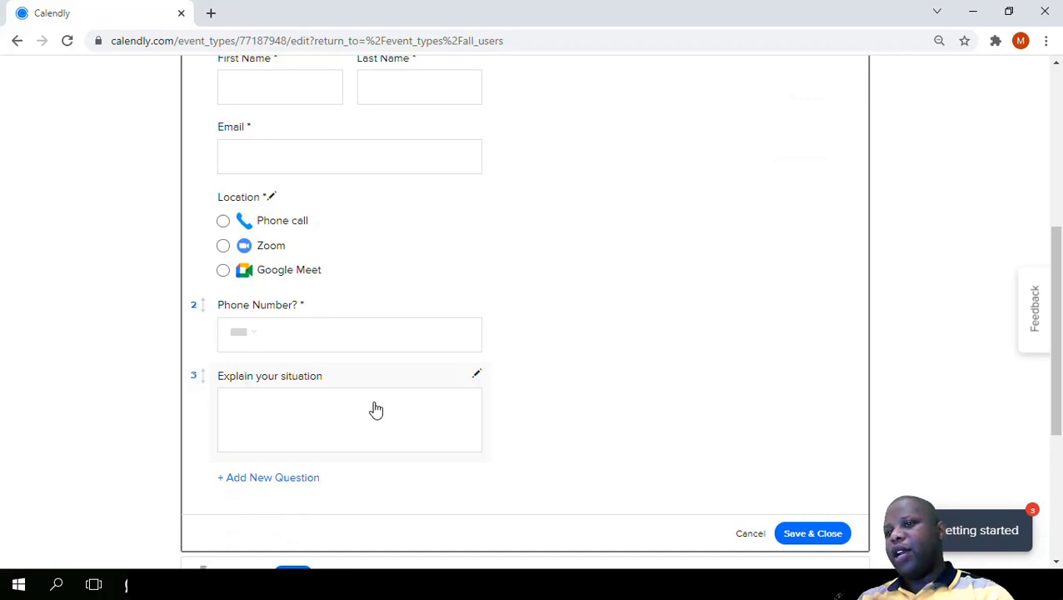
scroll(376, 410, "down", 2)
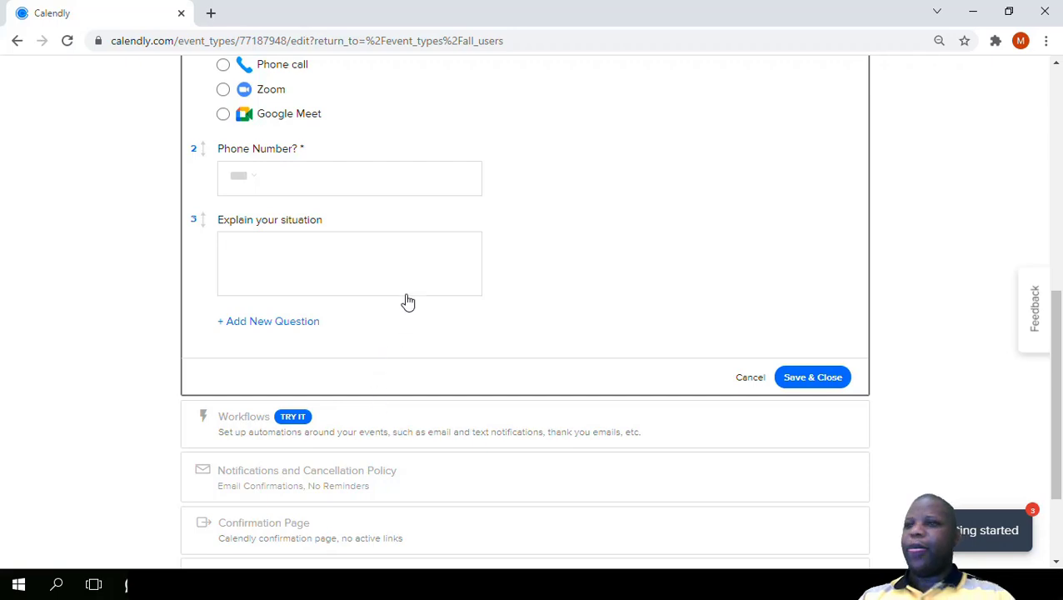
scroll(617, 268, "up", 3)
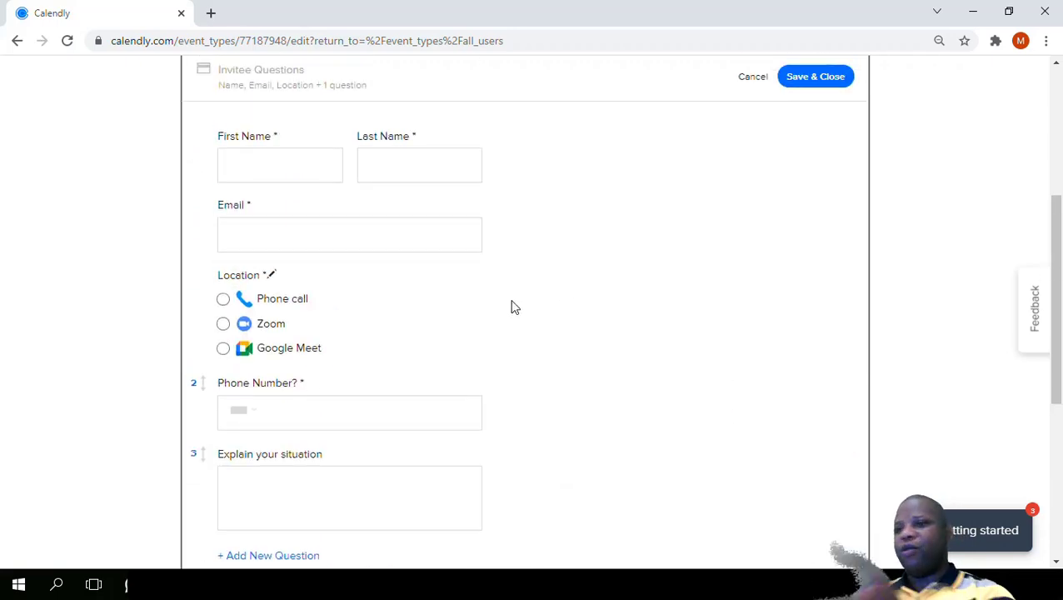
scroll(416, 305, "up", 2)
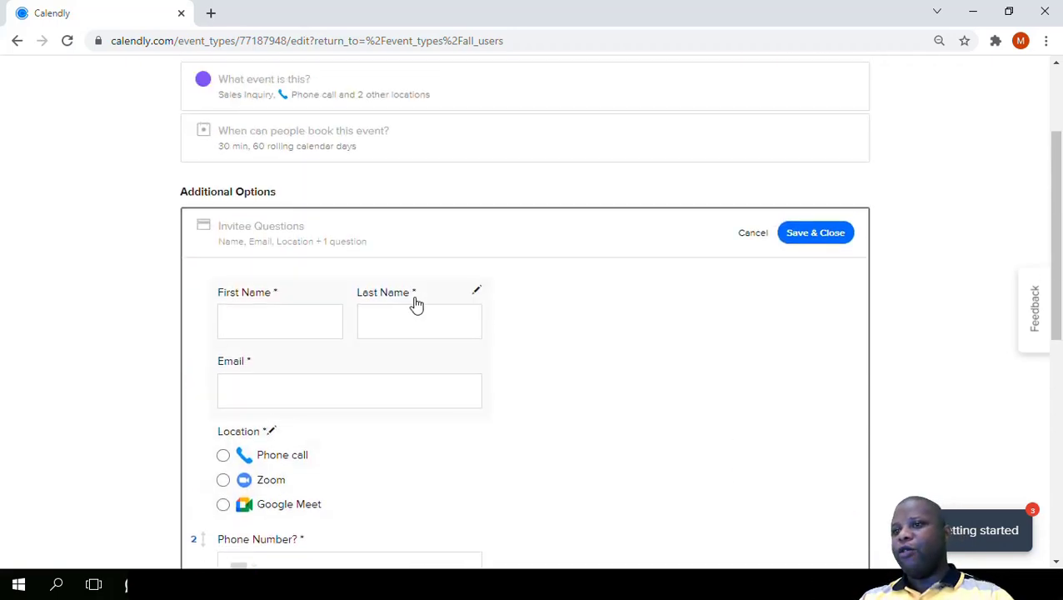
scroll(456, 342, "down", 3)
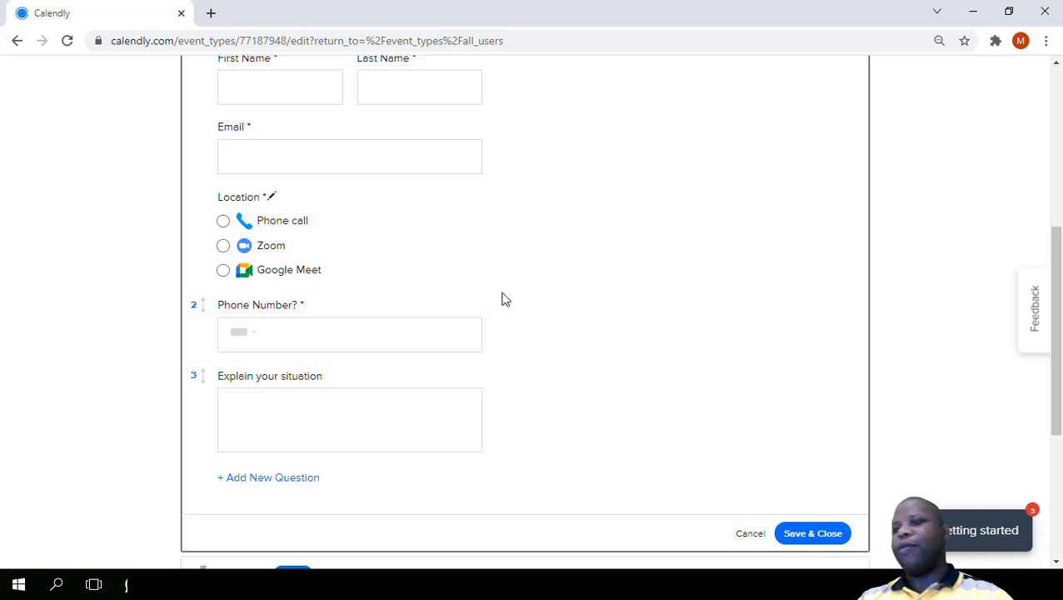
scroll(483, 313, "up", 2)
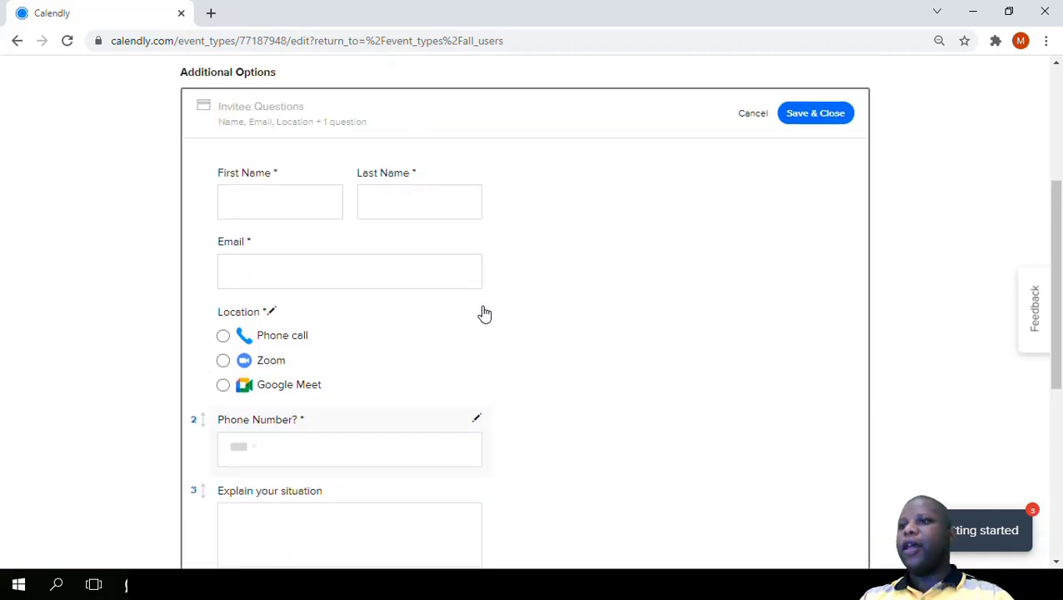
scroll(533, 318, "down", 3)
scroll(533, 318, "down", 1)
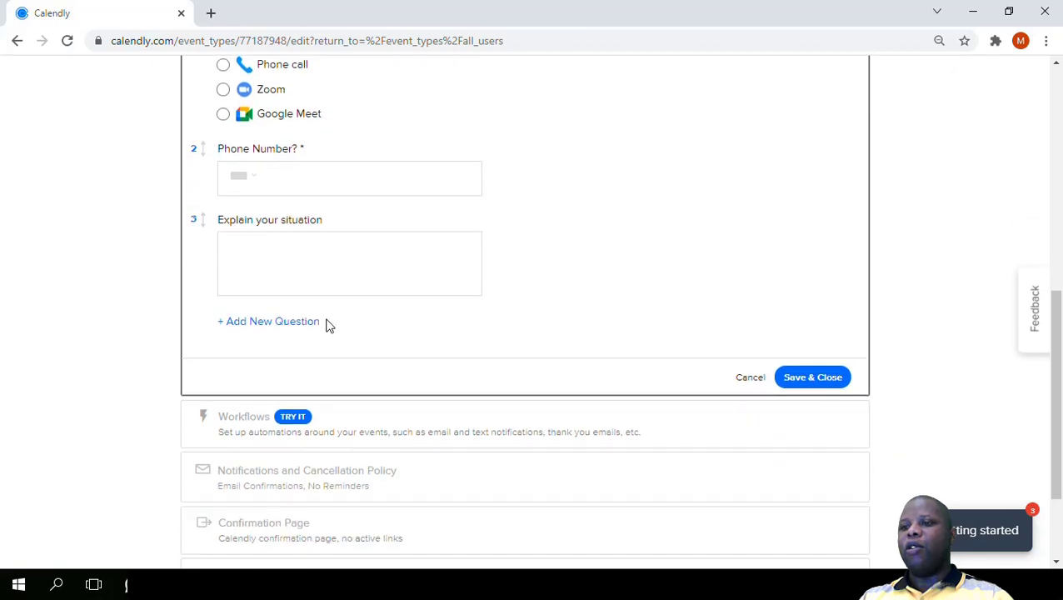
scroll(746, 329, "up", 5)
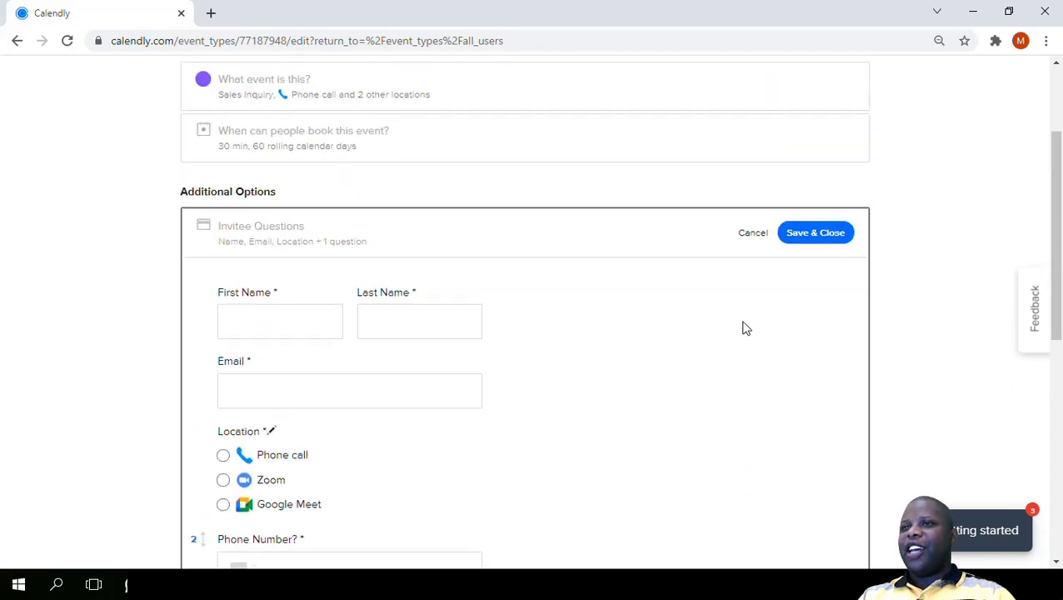
- Save the invitee questions and close their section
scroll(721, 280, "down", 5)
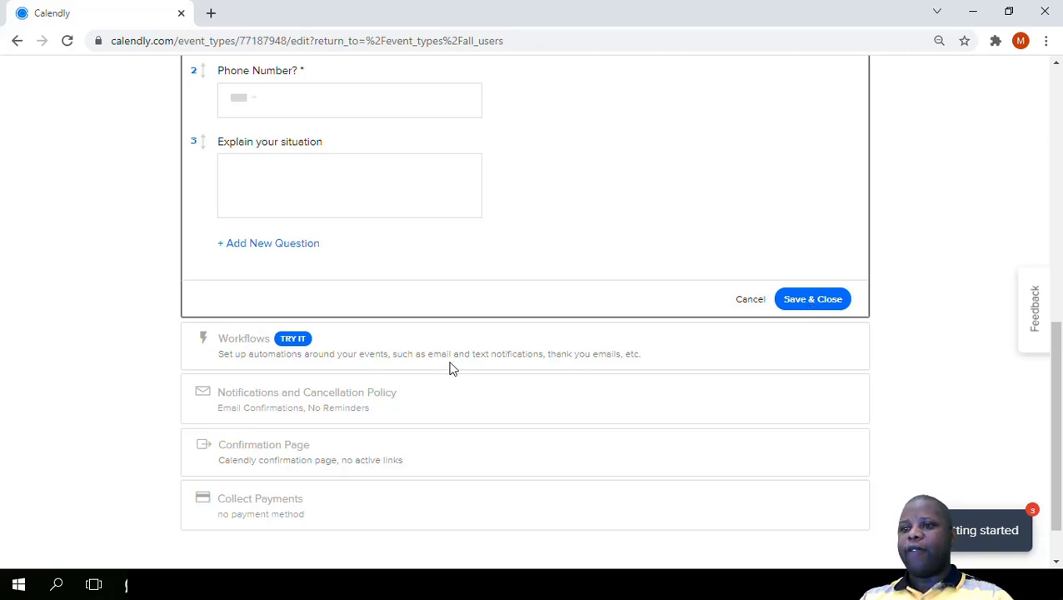
left_click(820, 307)
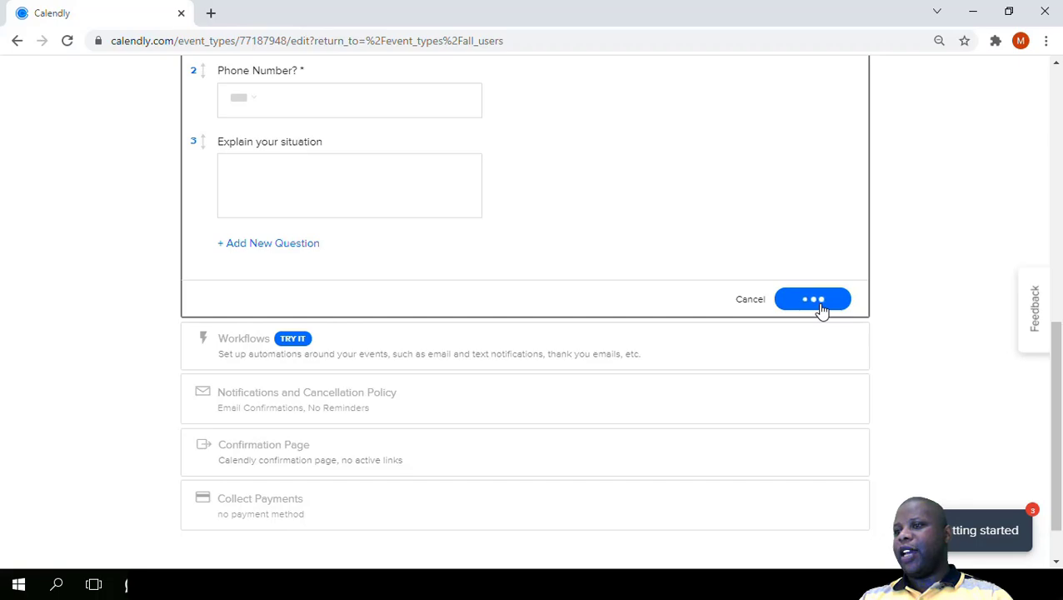